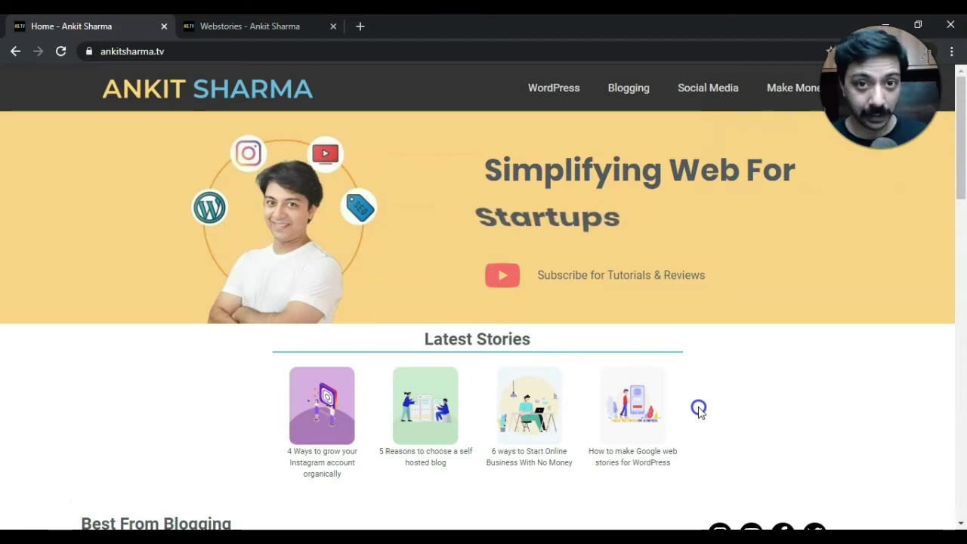
Review the web stories shown in the homepage's Latest Stories section and on the separate Webstories page
key(ctrl+Tab)
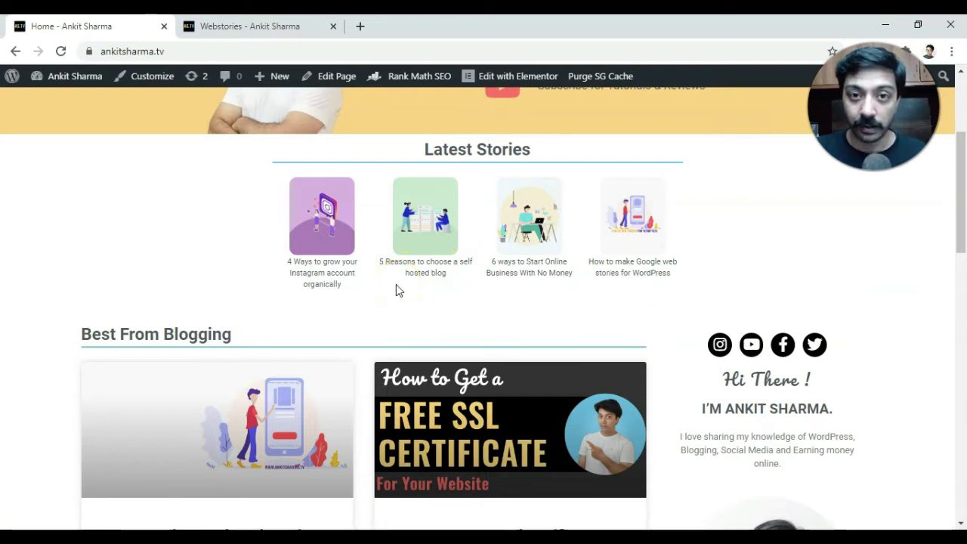
click(302, 30)
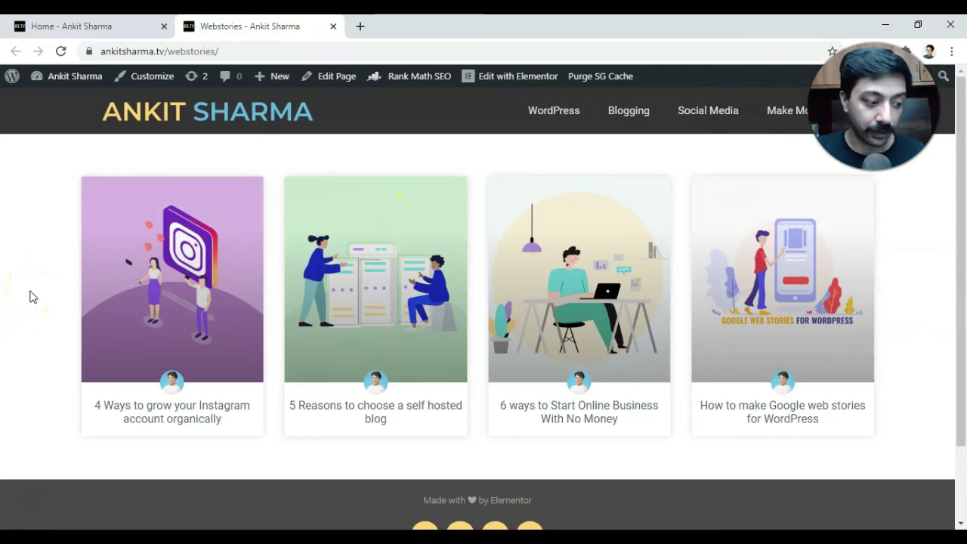
click(76, 26)
click(61, 51)
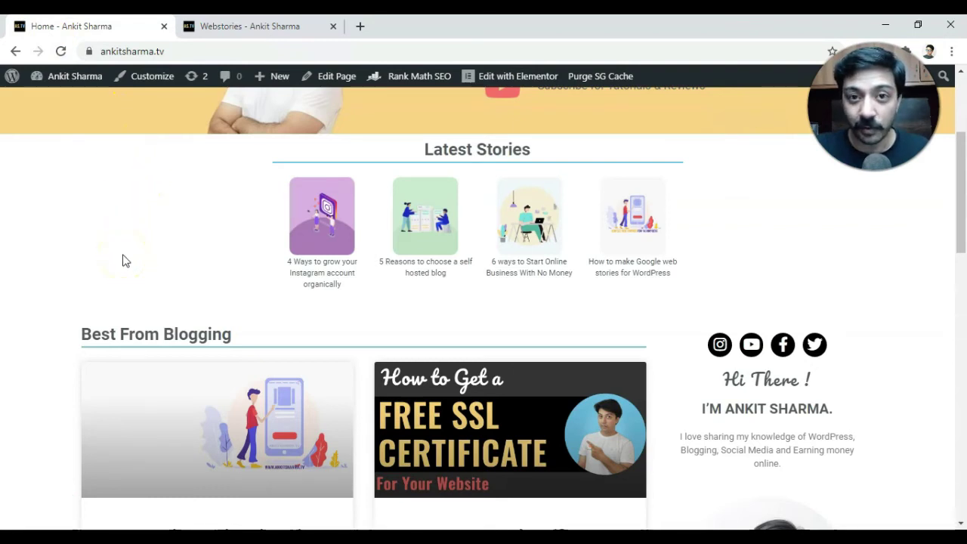
click(126, 265)
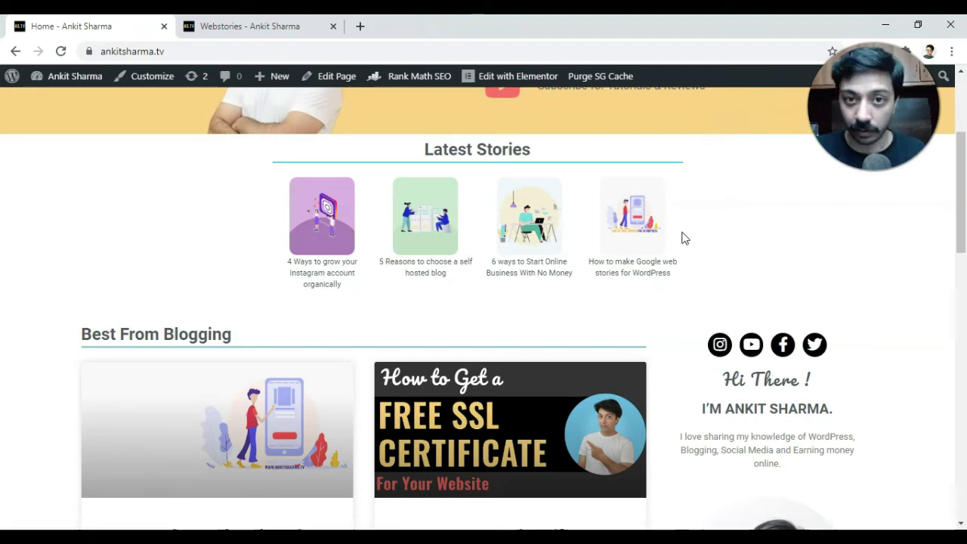
Open the homepage in the Elementor editor and add a single-column section below Latest Stories with a boxed content width of 700
click(676, 237)
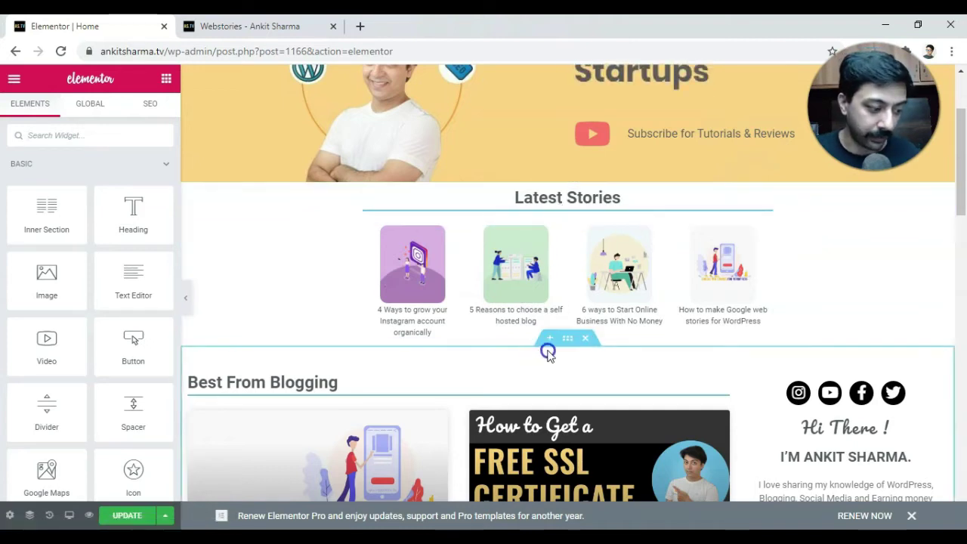
click(547, 340)
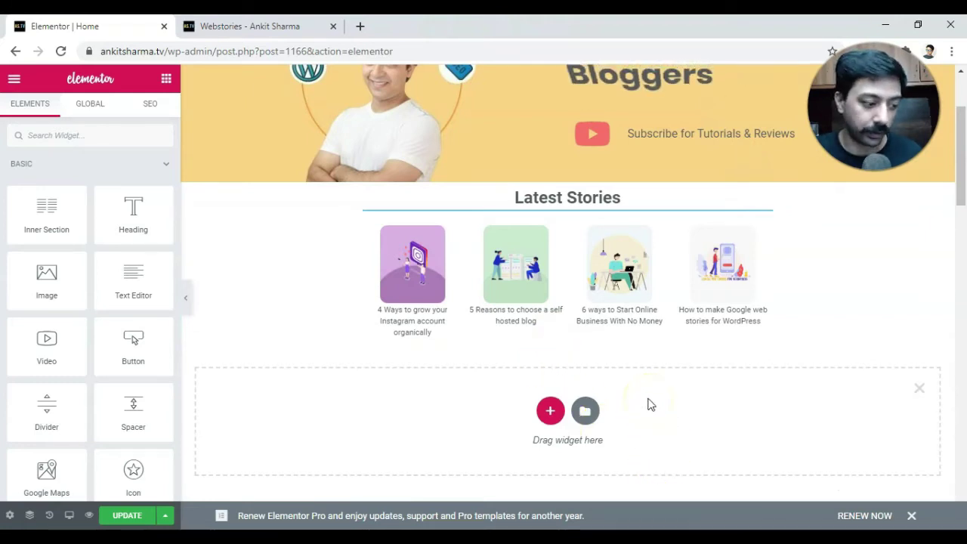
click(551, 411)
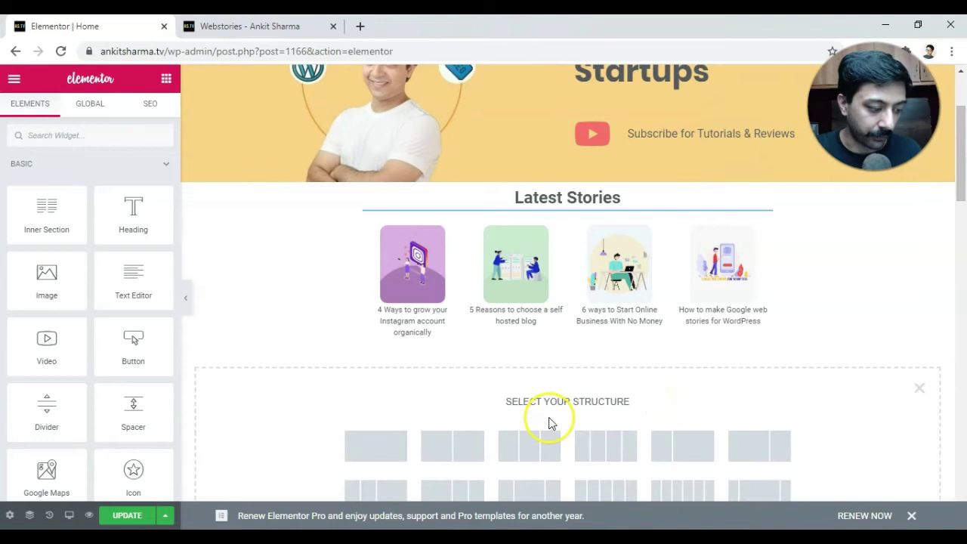
click(415, 451)
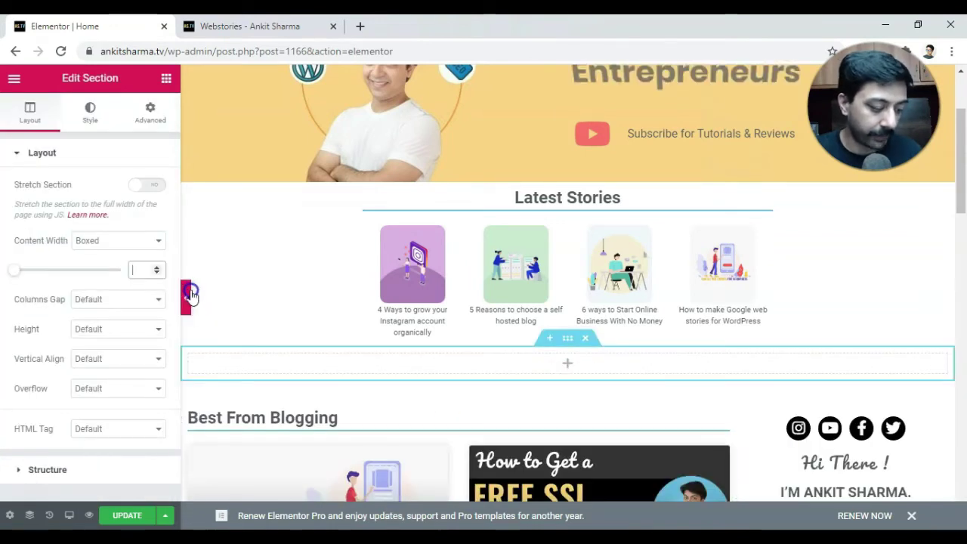
text(700)
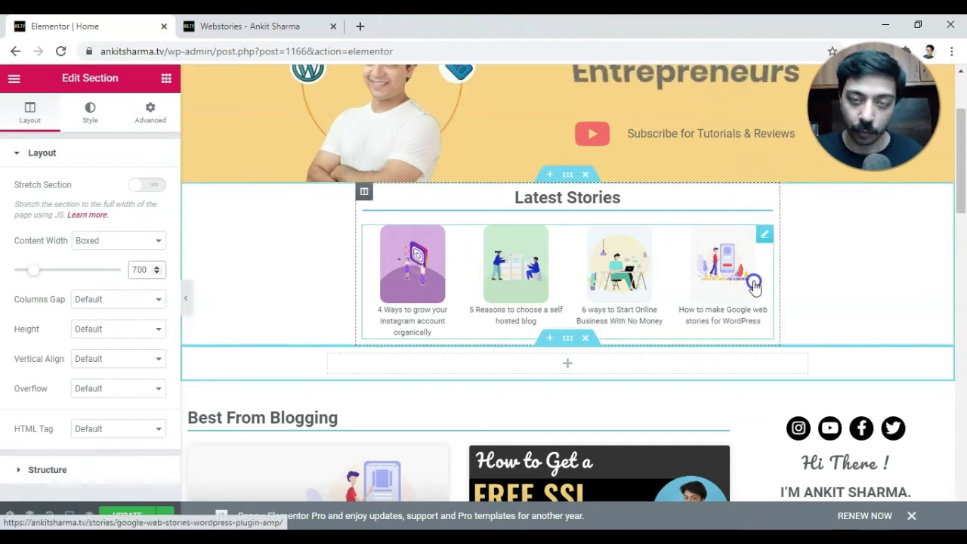
Find the Posts widget by searching for "post" and place it in the new empty section below Latest Stories
click(568, 363)
click(93, 141)
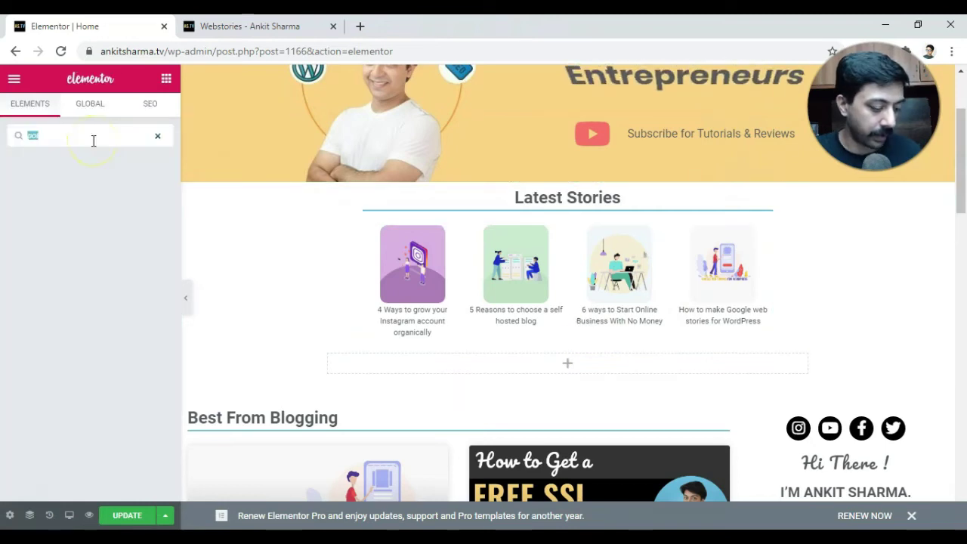
key(BackSpace)
text(post)
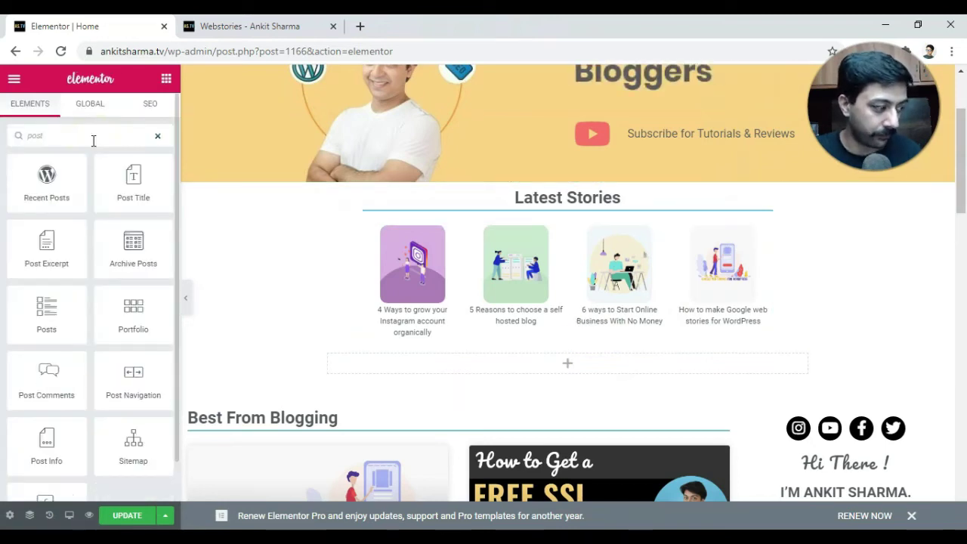
drag(43, 320, 486, 340)
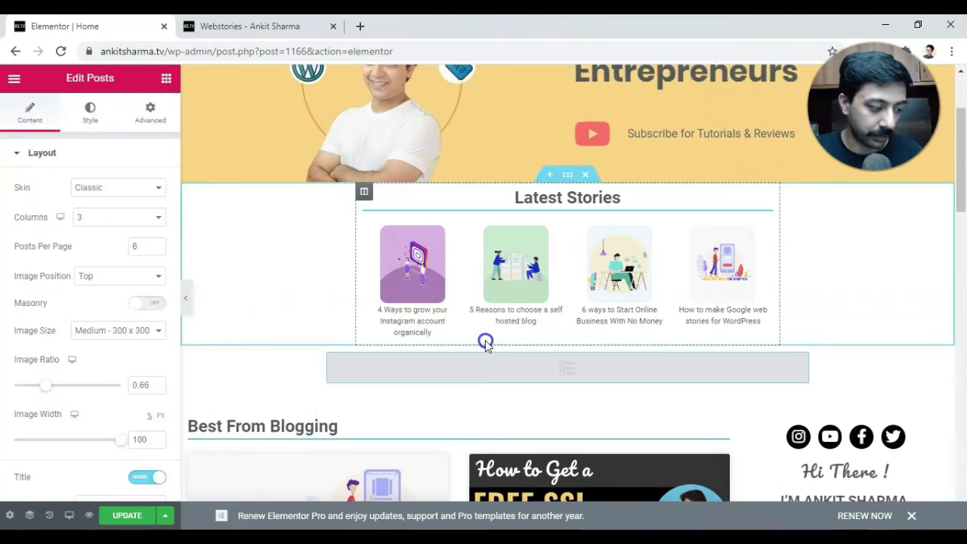
Set the Posts widget's query source to Stories
scroll(608, 387, down, 1)
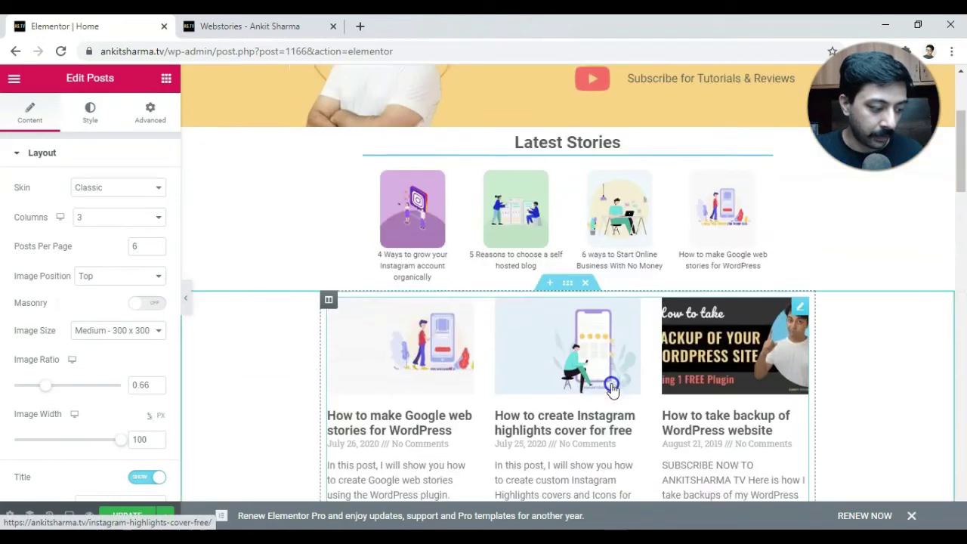
scroll(597, 389, down, 1)
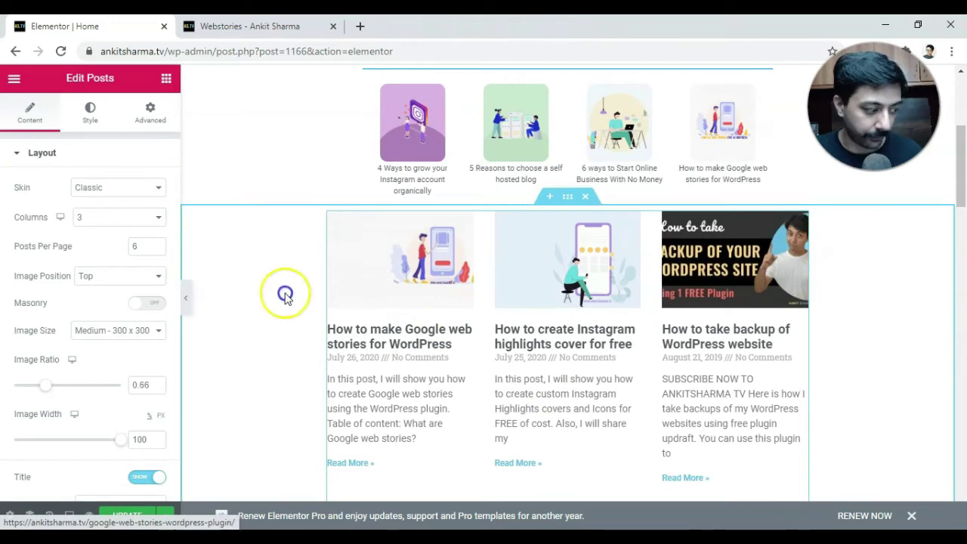
scroll(47, 344, down, 5)
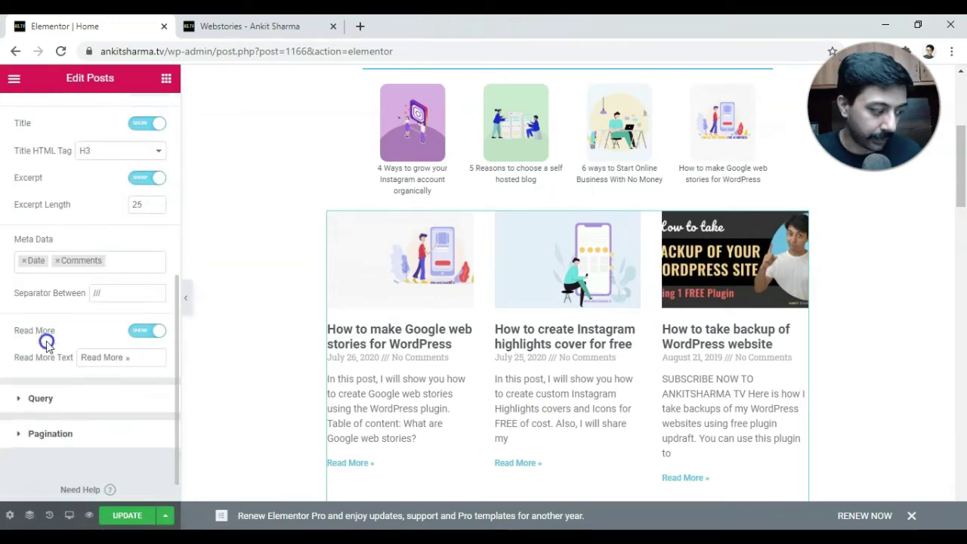
click(34, 399)
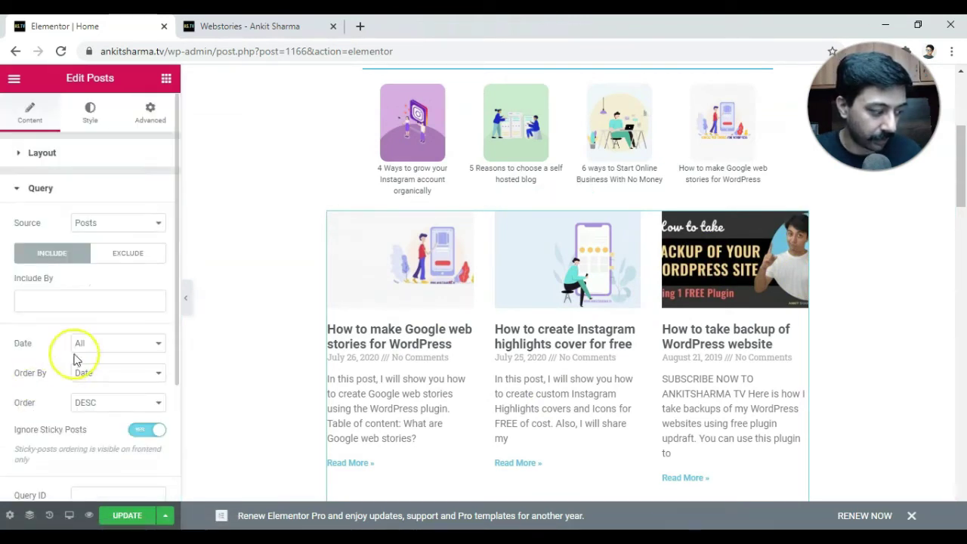
click(112, 225)
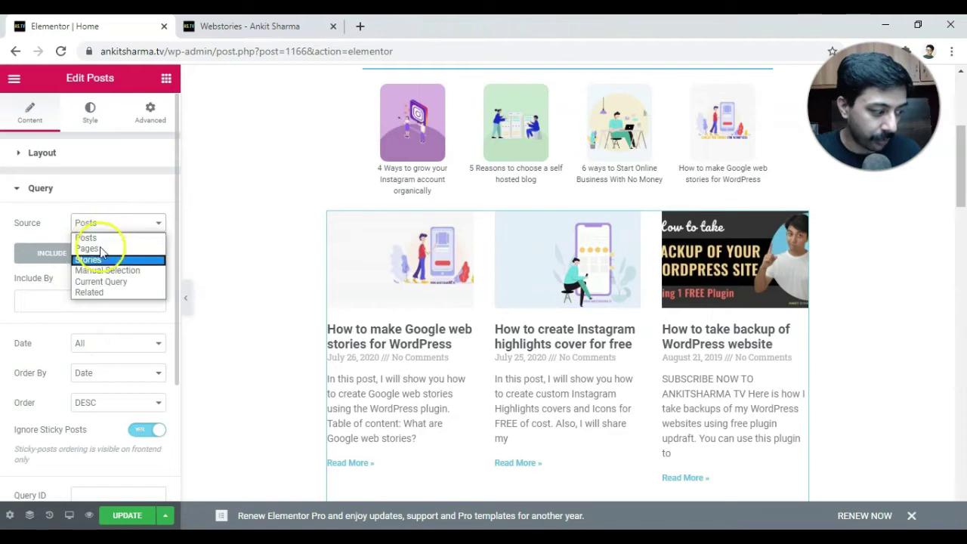
click(92, 260)
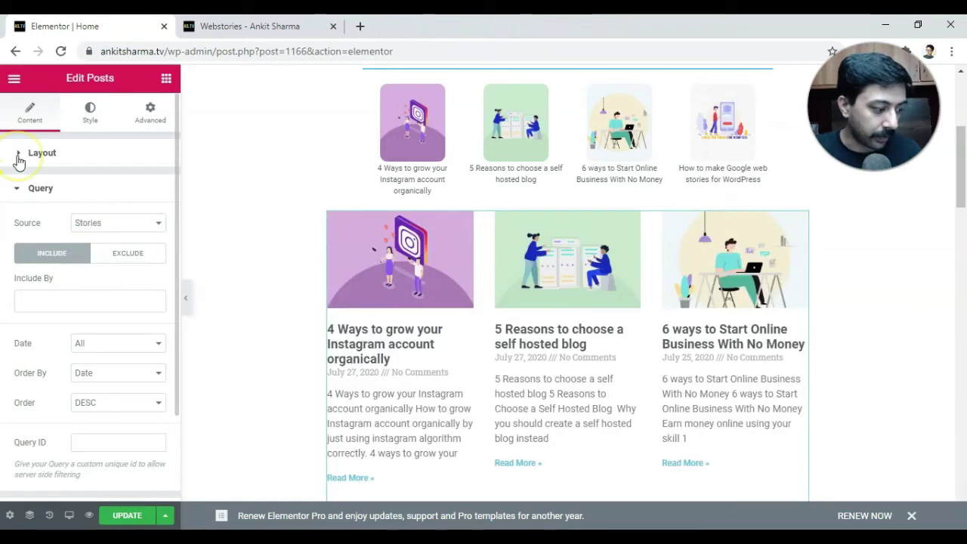
Check the story grid in the new section and set the Posts widget's layout to 4 columns
click(19, 162)
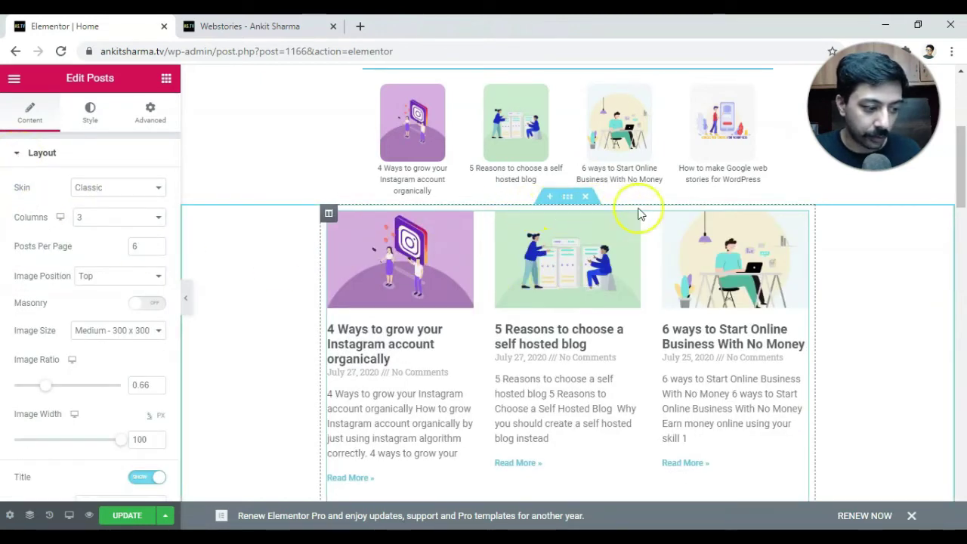
scroll(635, 329, down, 1)
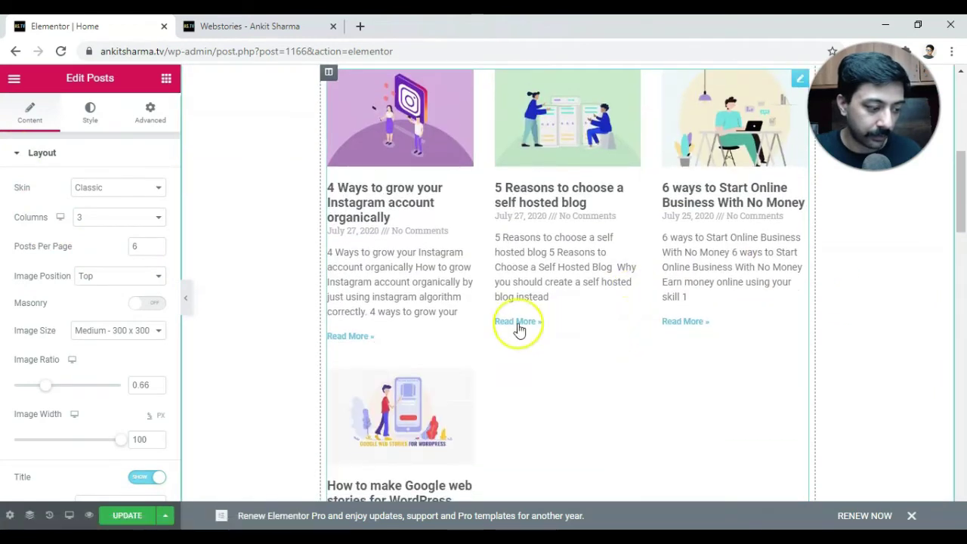
scroll(529, 378, up, 2)
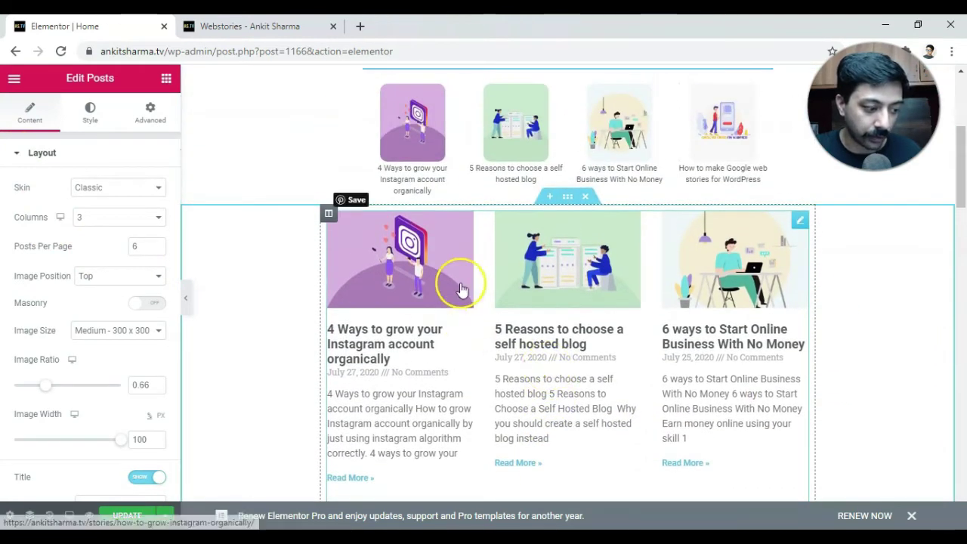
scroll(519, 355, down, 1)
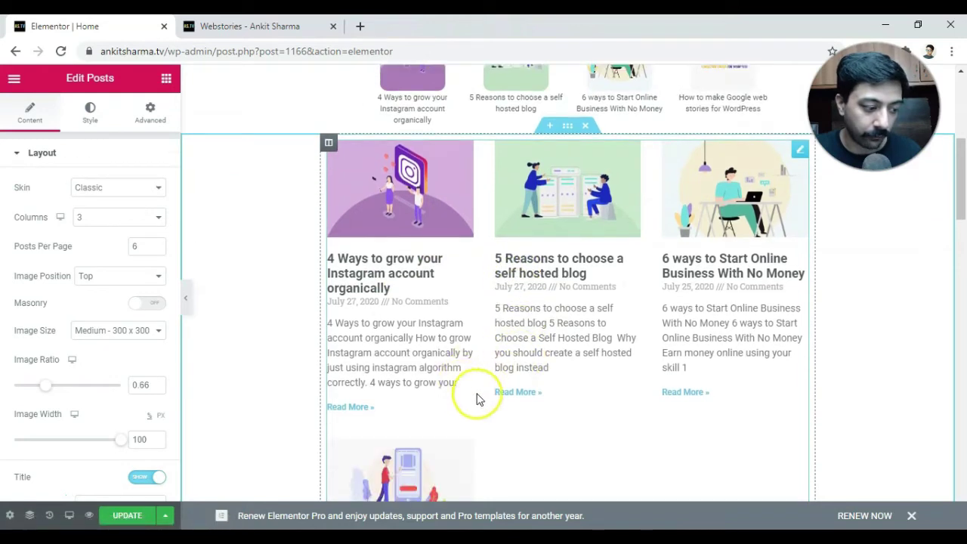
scroll(483, 397, down, 3)
scroll(453, 374, up, 3)
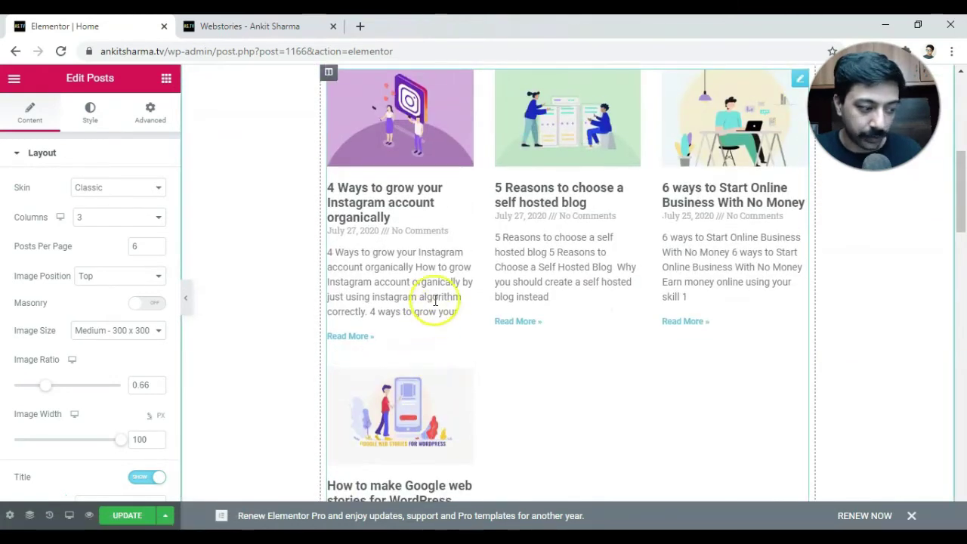
scroll(424, 302, up, 4)
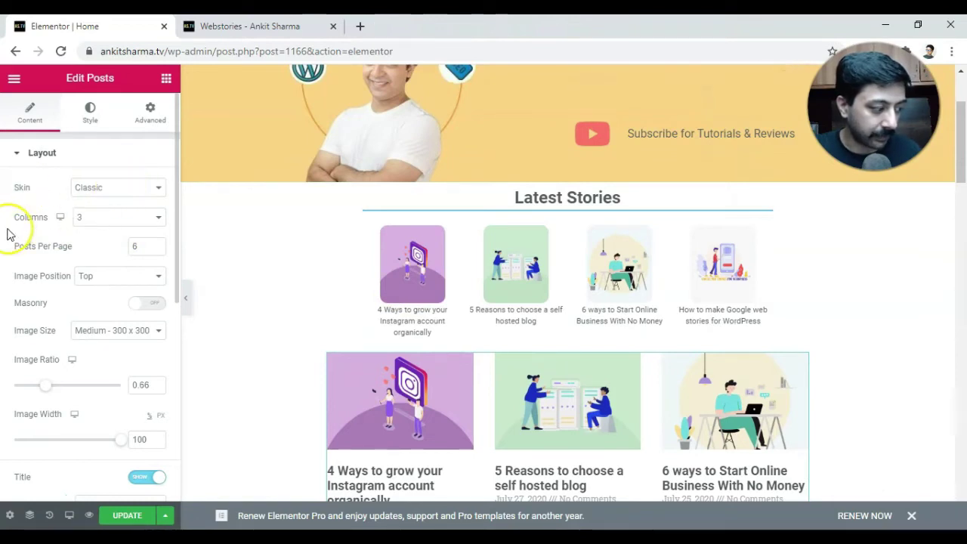
click(106, 220)
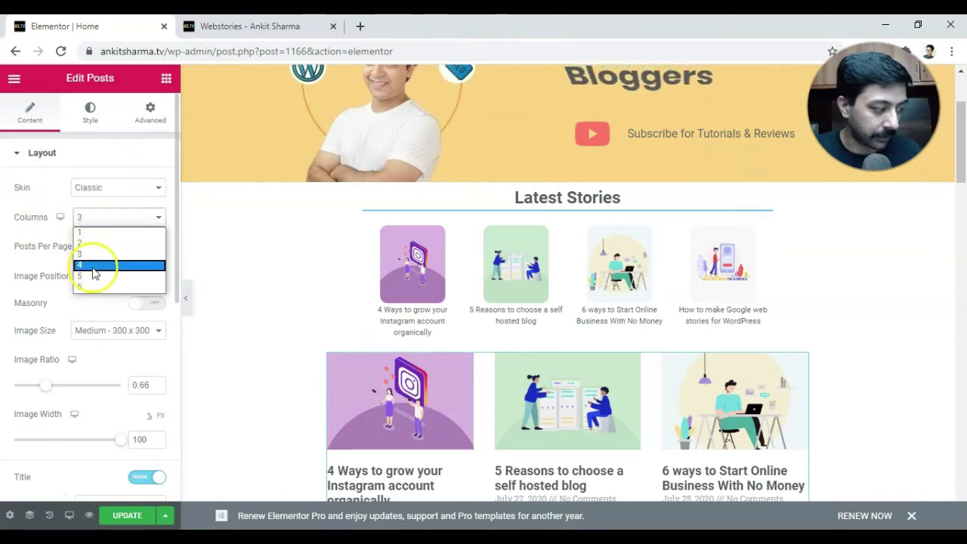
click(94, 267)
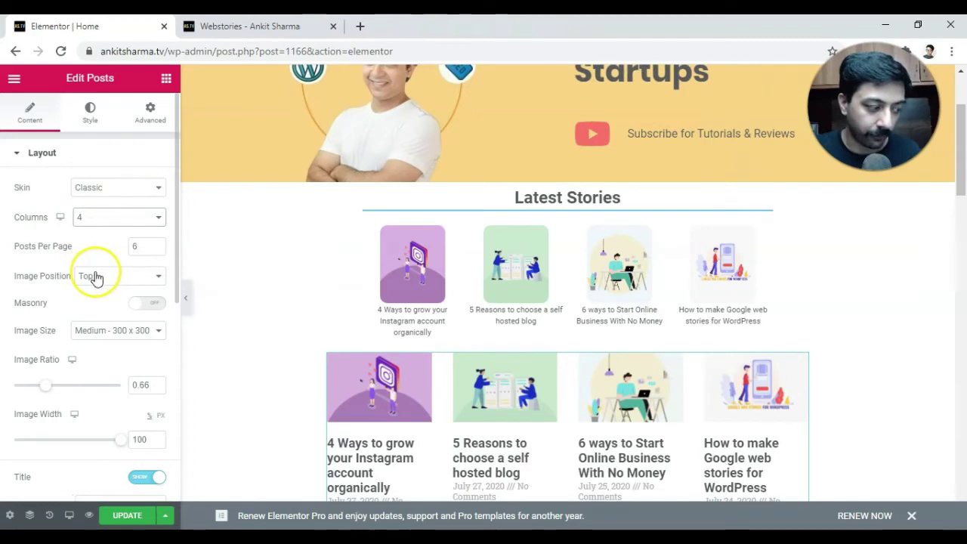
Set the Posts widget to show 4 posts per page
click(149, 248)
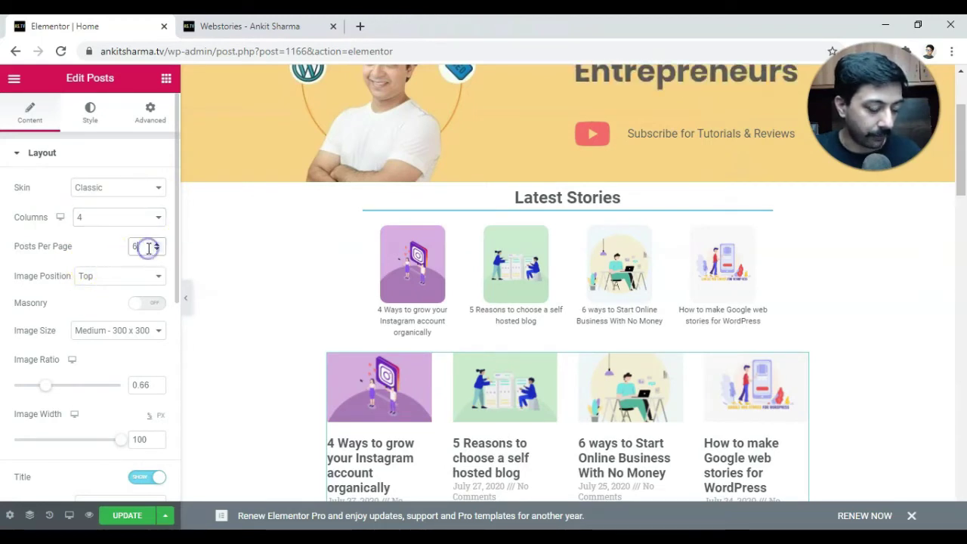
key(BackSpace)
text(1)
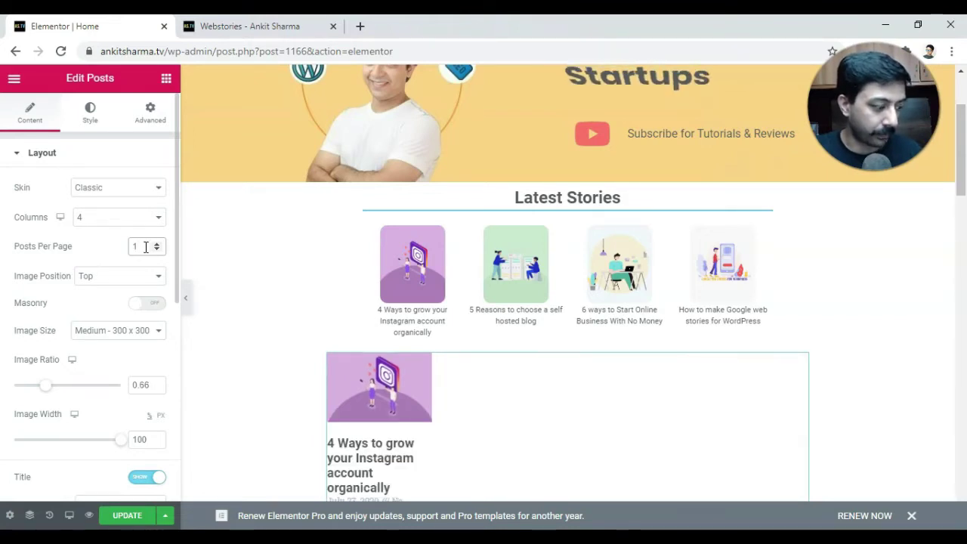
key(BackSpace)
text(4)
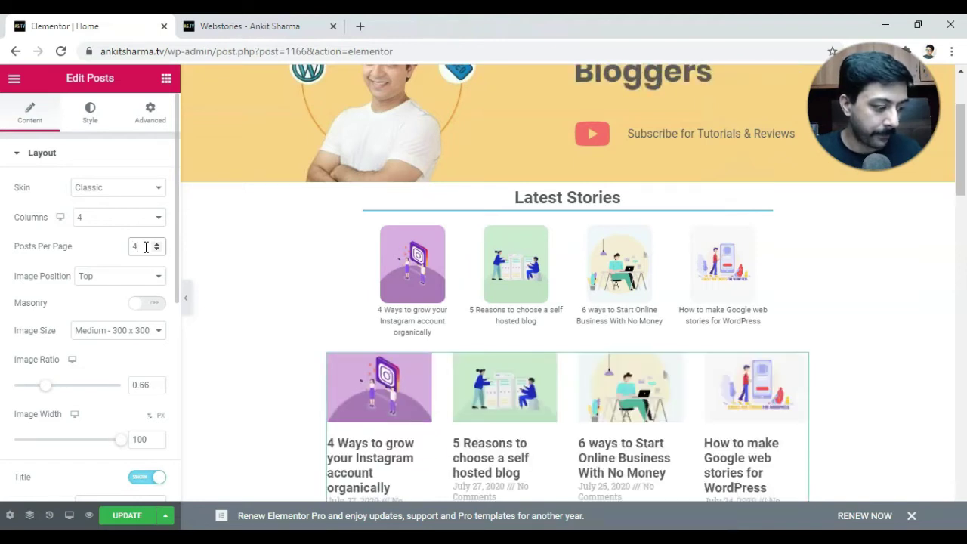
Set the story images to the Web-stories-poster-portrait - 696 x 928 size, with an image ratio of 1.19 and an image width of 72
scroll(356, 302, down, 5)
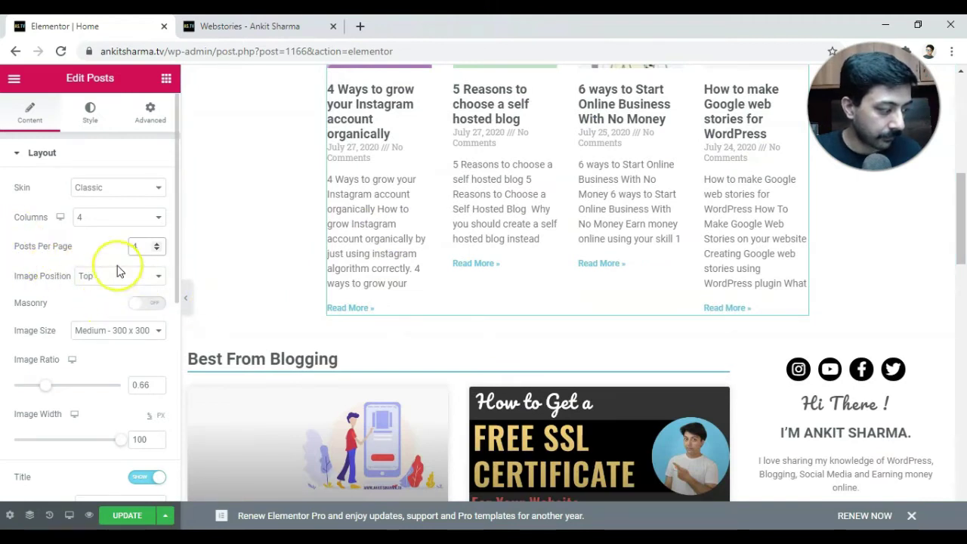
scroll(490, 244, up, 2)
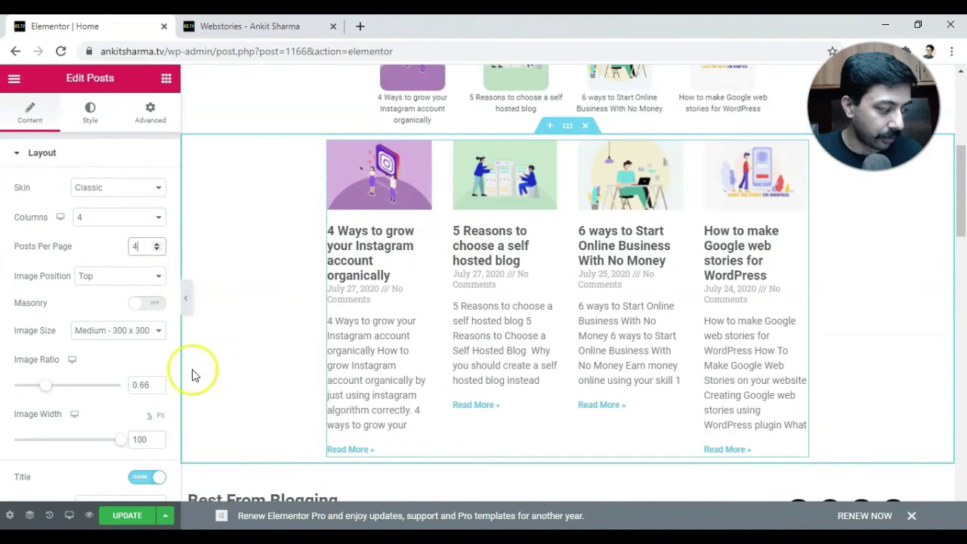
click(81, 331)
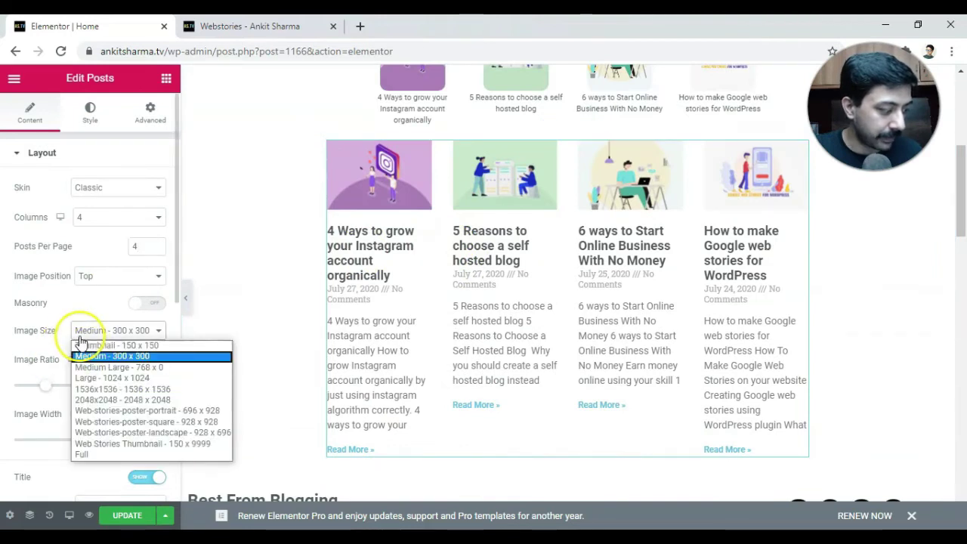
click(186, 412)
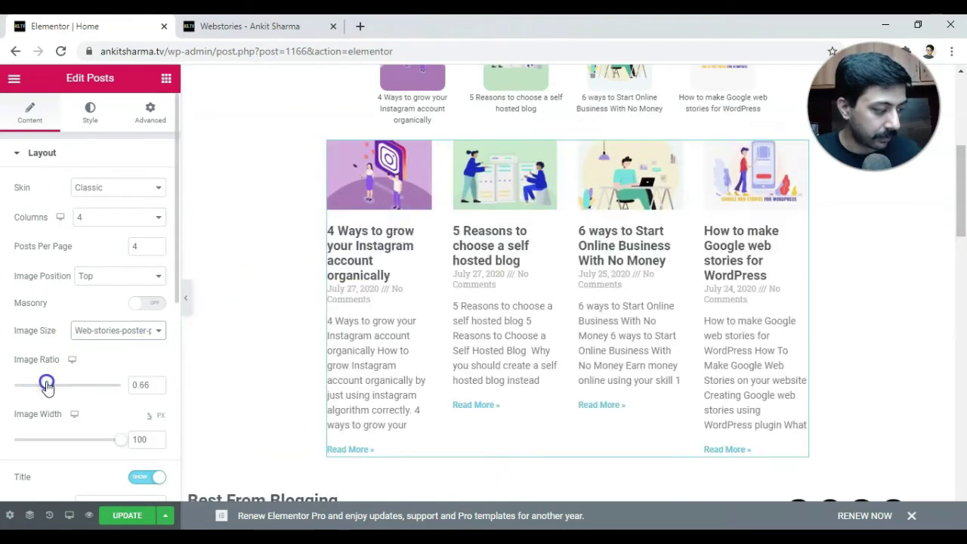
drag(55, 388, 80, 385)
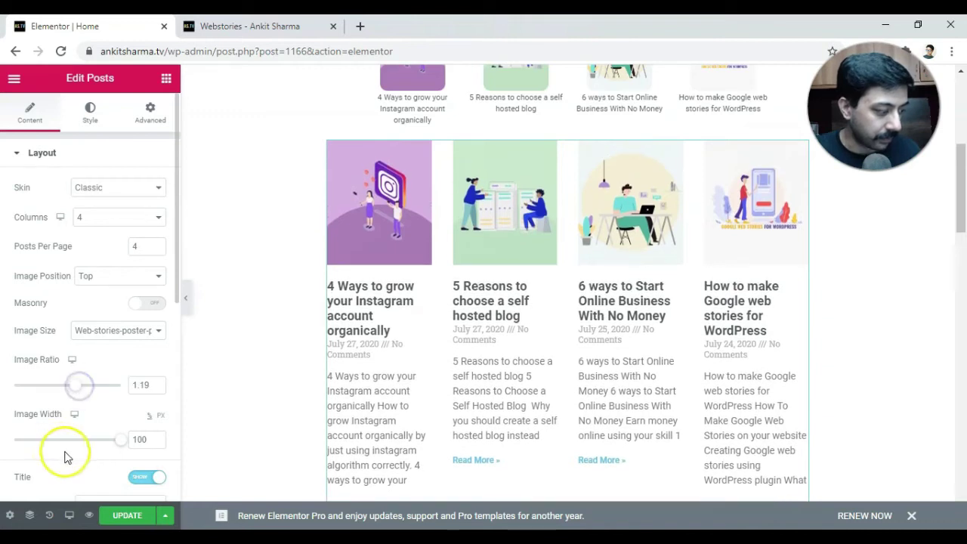
drag(122, 446, 89, 448)
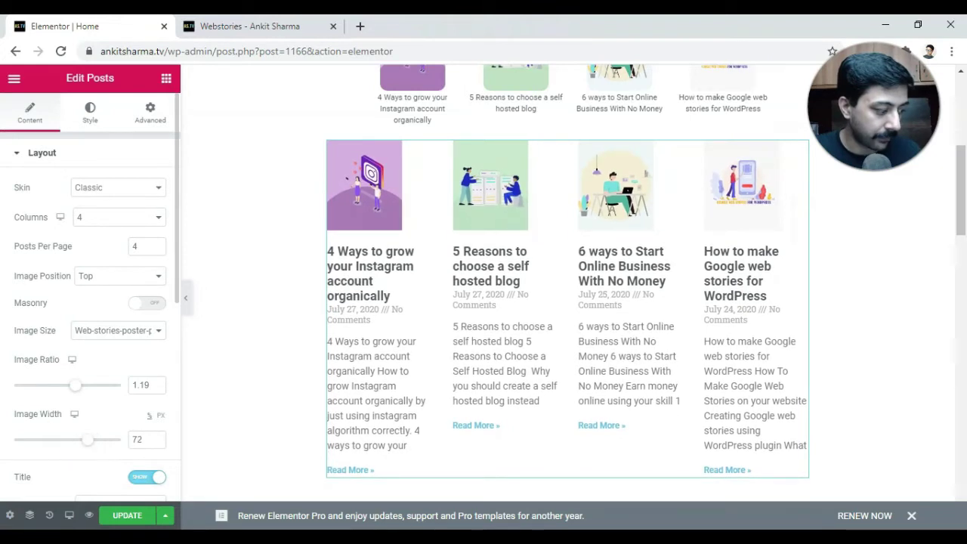
Hide the excerpt and the Read More link in the Posts widget, and remove the Date and Comments meta data
scroll(121, 469, down, 2)
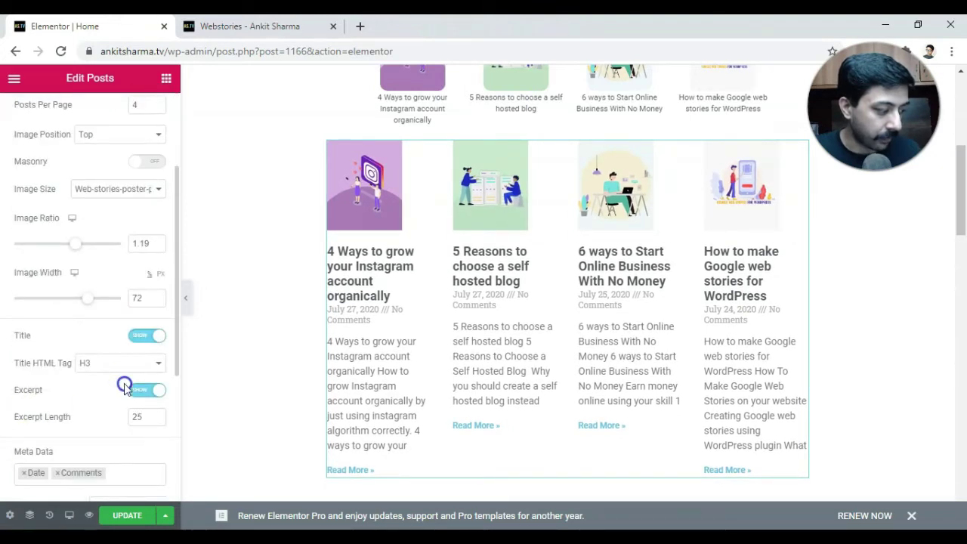
click(139, 392)
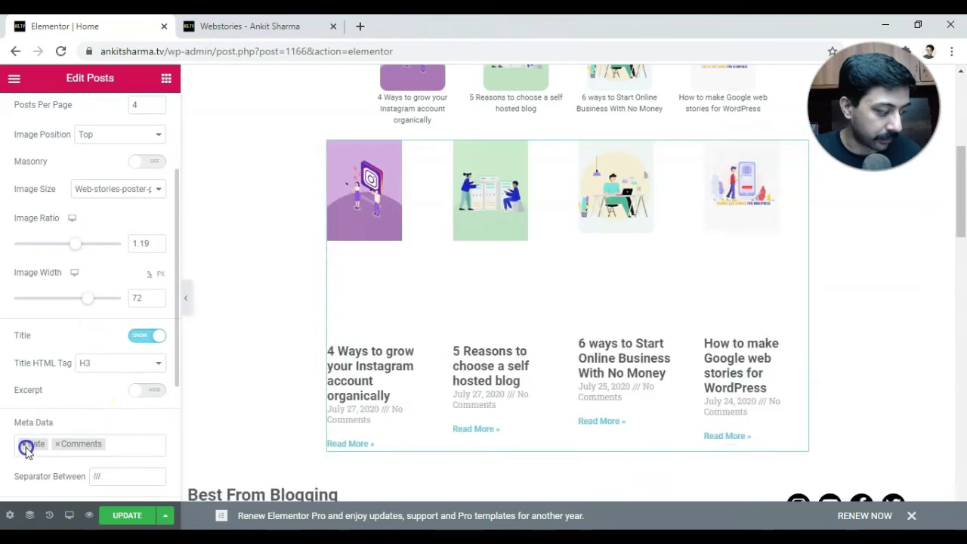
click(24, 445)
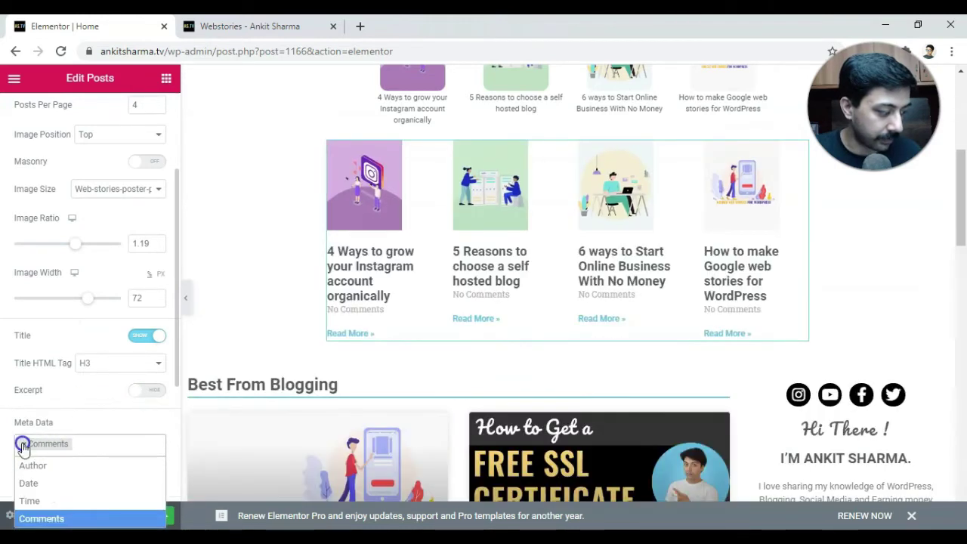
click(25, 445)
scroll(90, 302, down, 3)
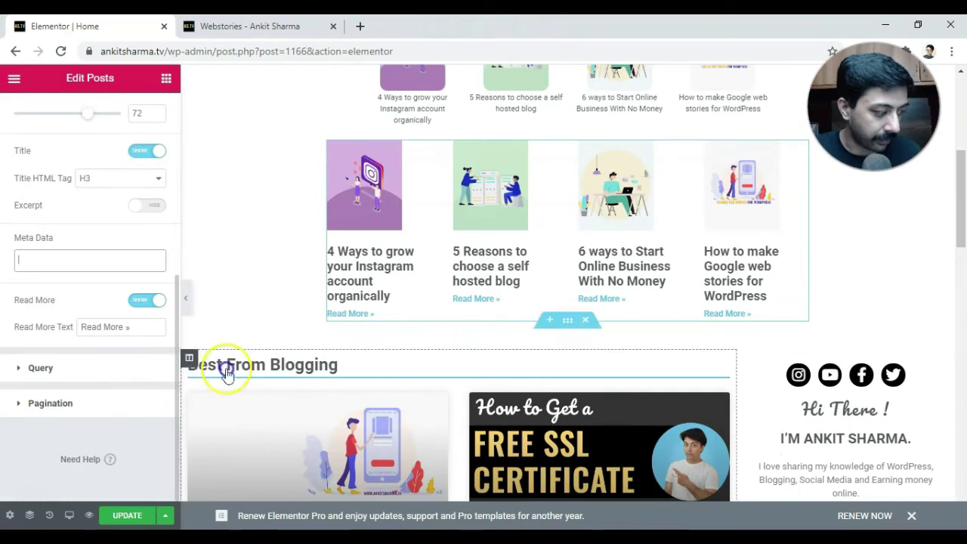
click(145, 301)
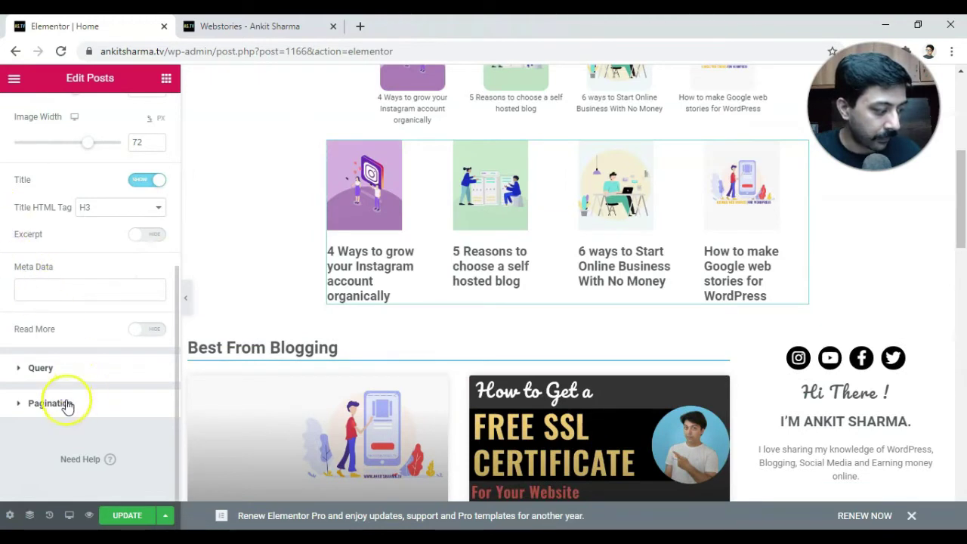
Center-align the stories in the Posts widget and set the columns gap to 10
scroll(108, 157, up, 5)
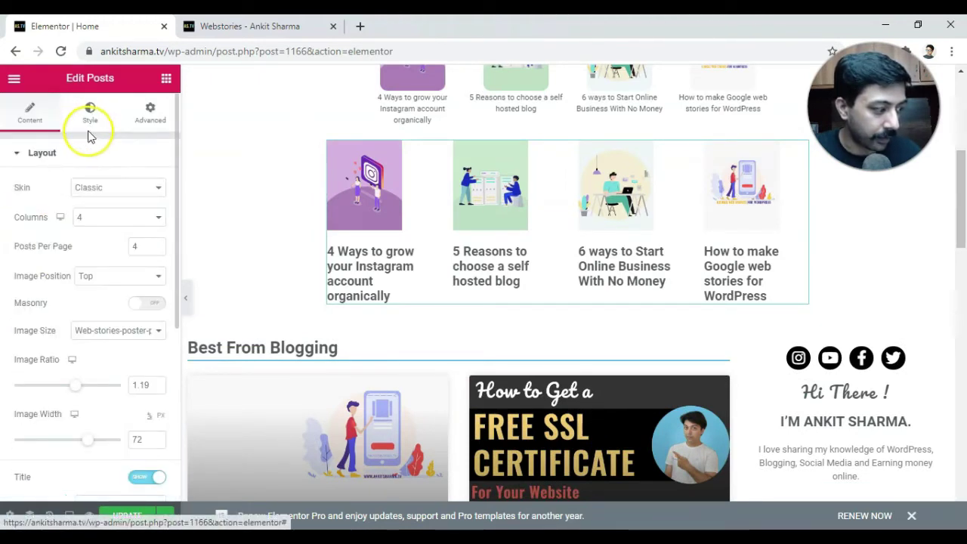
click(130, 144)
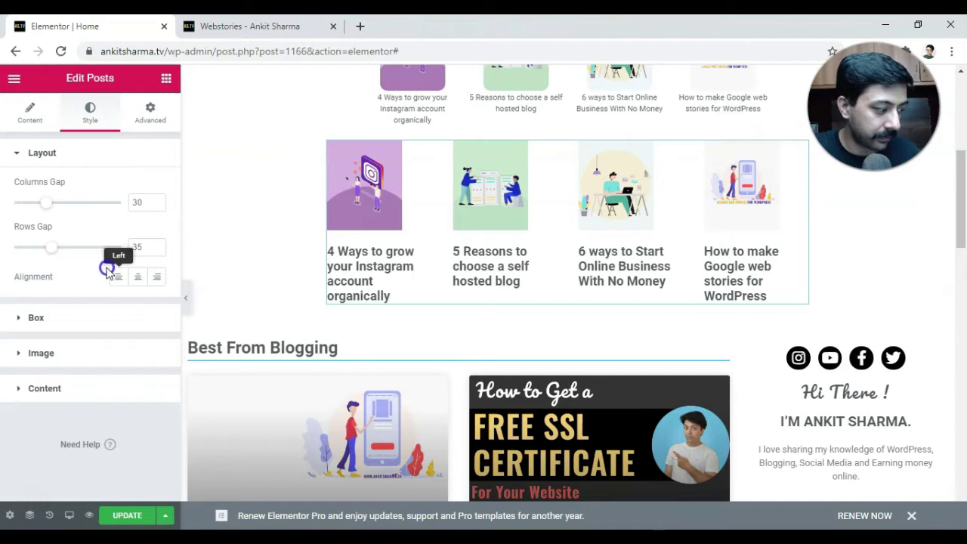
click(142, 283)
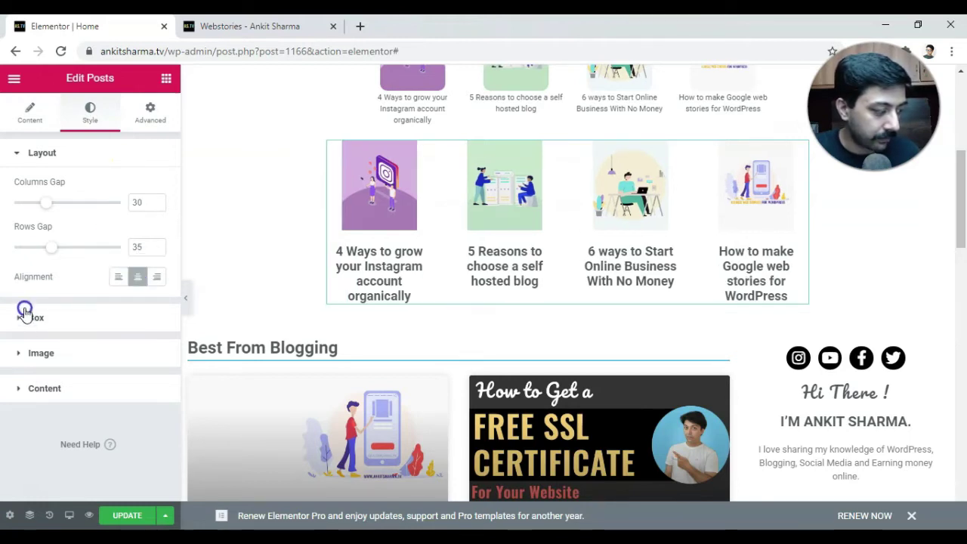
mouse_move(48, 211)
mouse_down()
mouse_move(15, 212)
mouse_move(29, 209)
mouse_up()
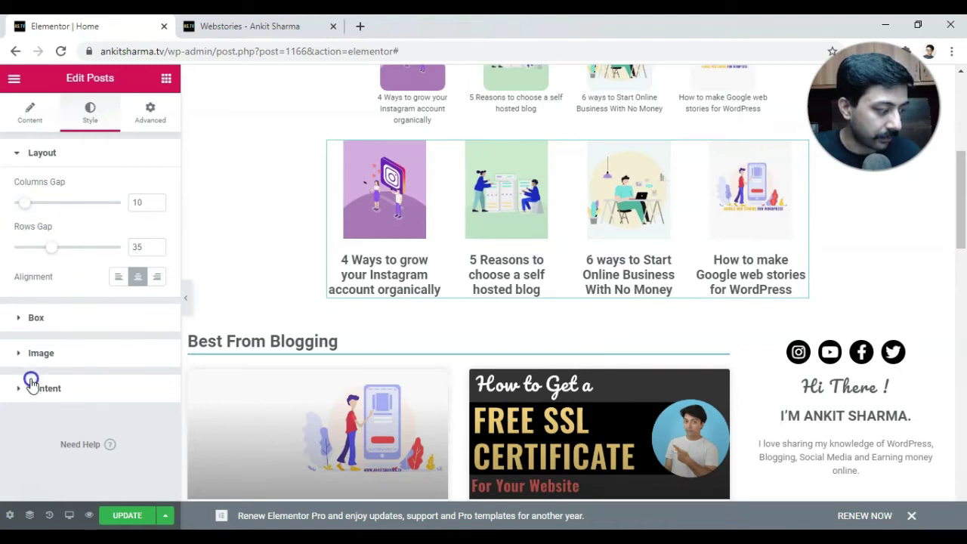
Set the story titles' typography to size 11 px with Normal weight
click(79, 288)
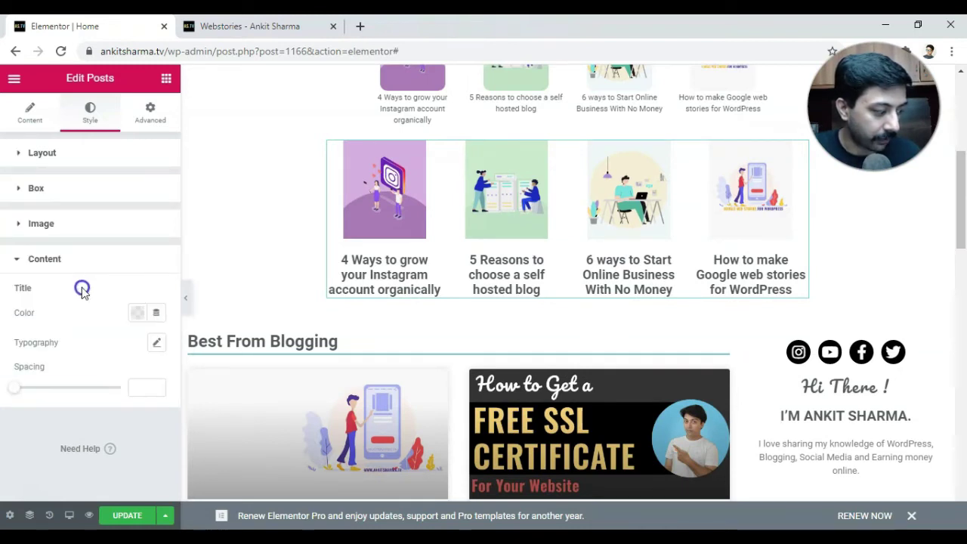
click(167, 354)
click(153, 343)
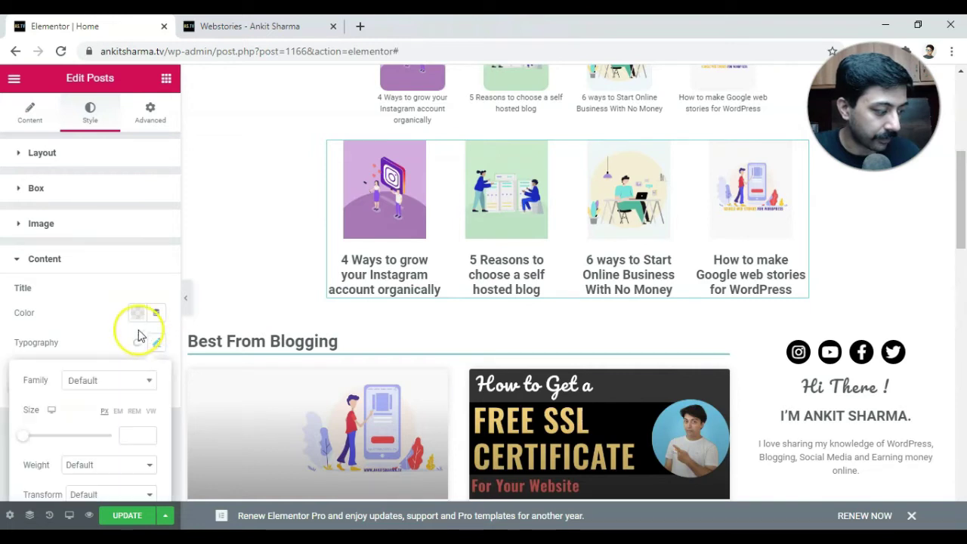
click(138, 436)
text(11)
scroll(98, 363, down, 2)
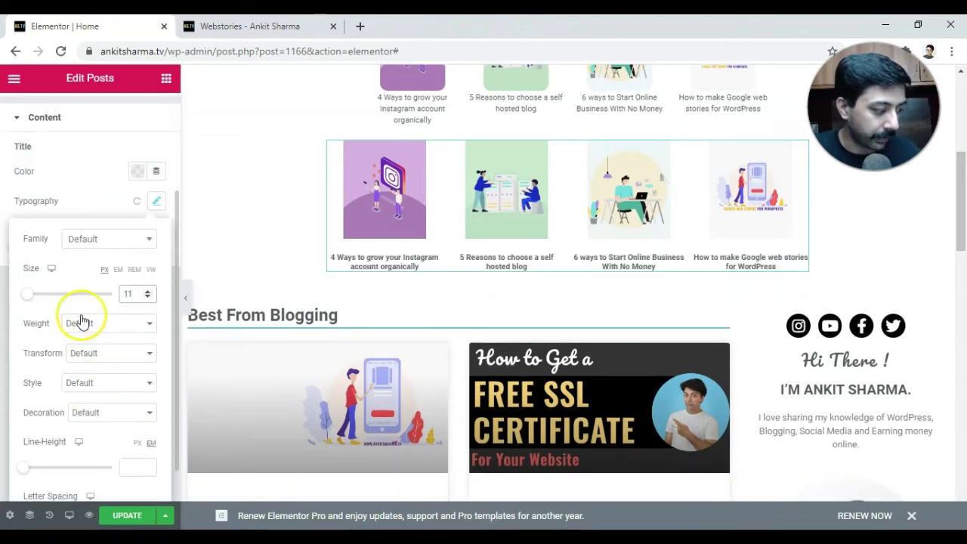
click(82, 323)
click(83, 442)
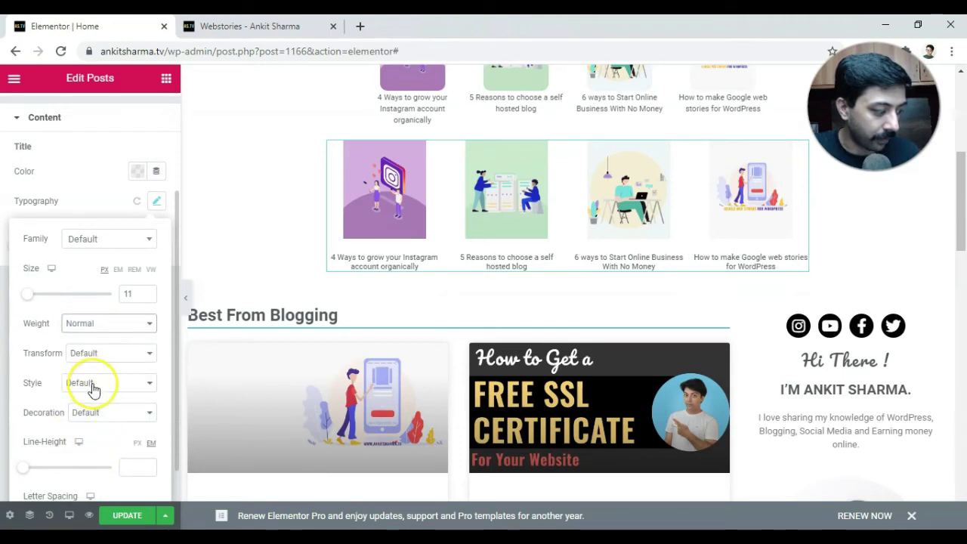
Give the story images a border radius of 9 and reduce the spacing between the images and their titles
click(30, 117)
click(22, 224)
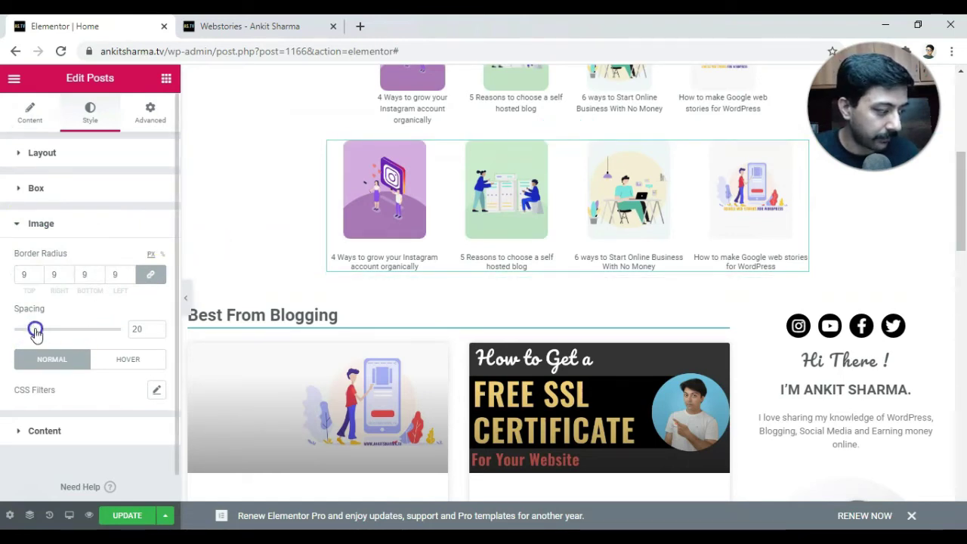
drag(35, 331, 19, 335)
Set the story images' width to 59 and their image ratio to 1.3
click(363, 249)
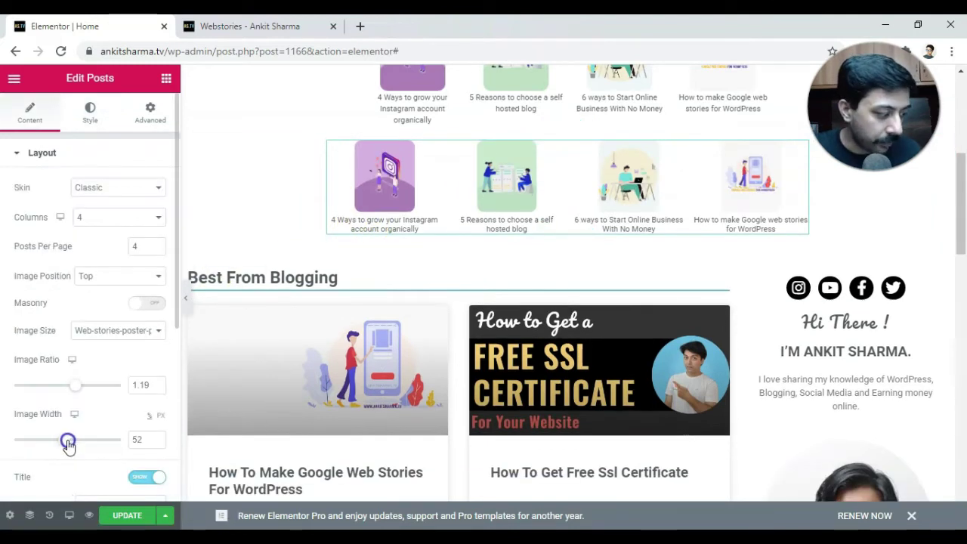
drag(67, 443, 75, 446)
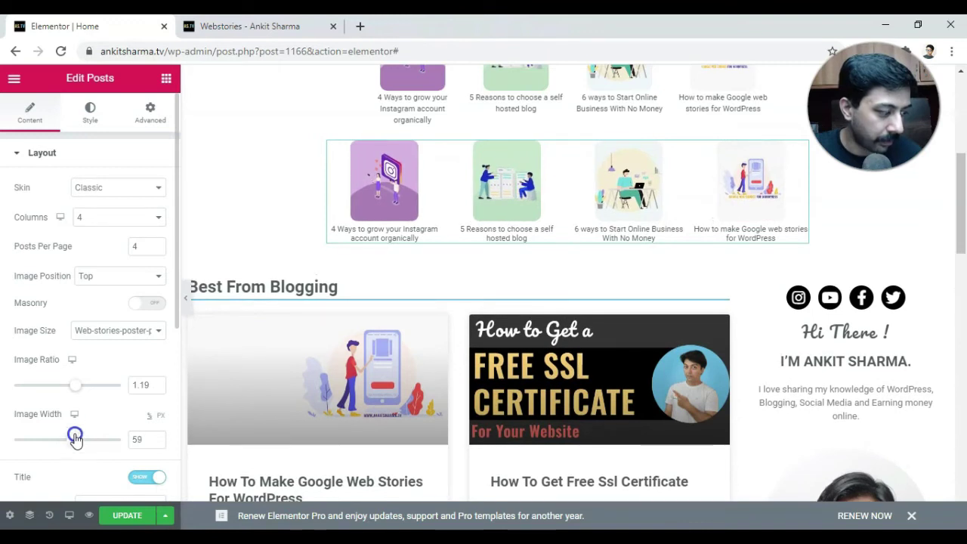
drag(74, 385, 81, 387)
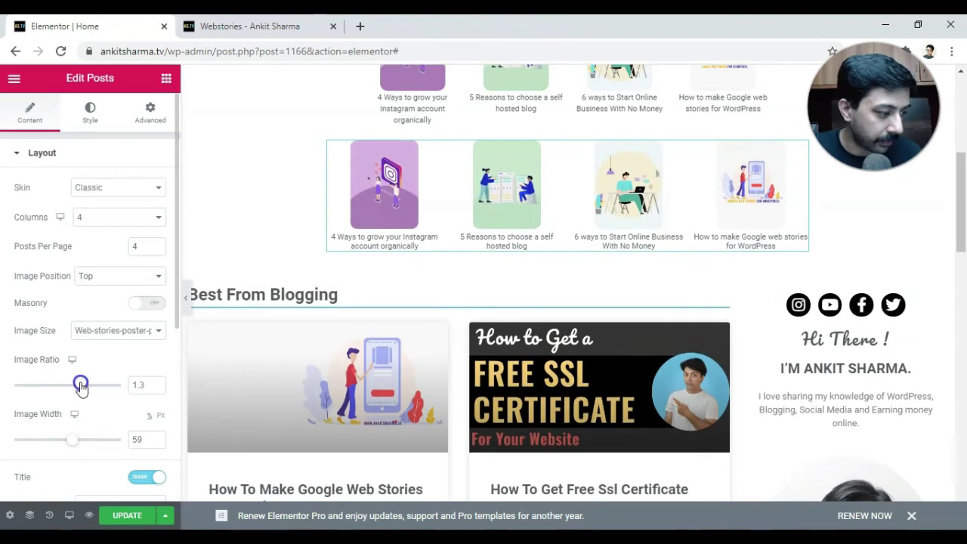
Set the new stories section's boxed content width to 600, matching the Latest Stories section above it
scroll(566, 241, up, 3)
click(567, 176)
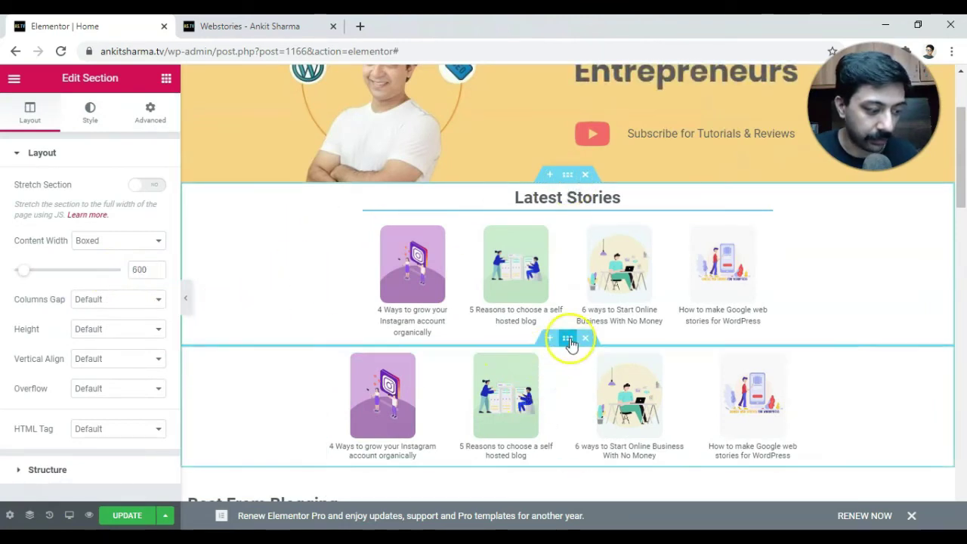
click(571, 344)
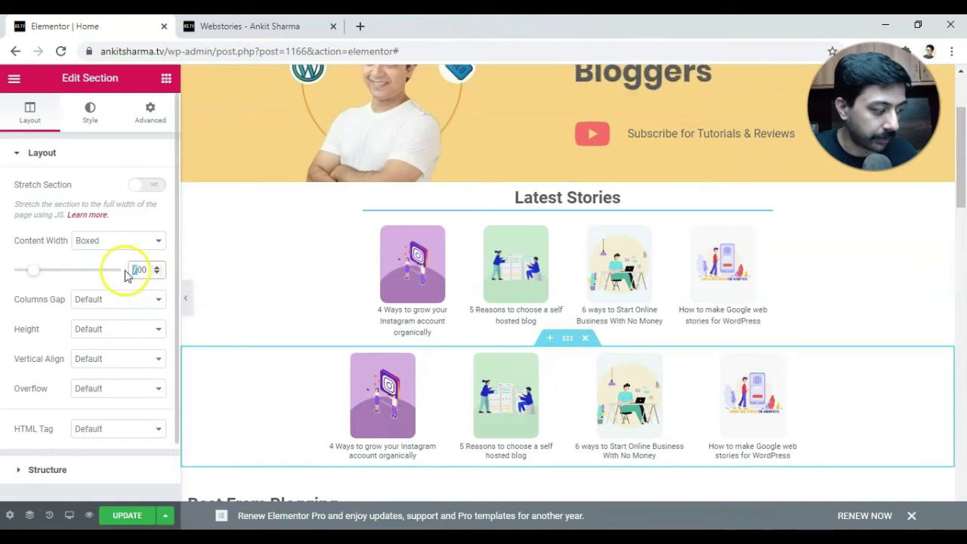
text(6)
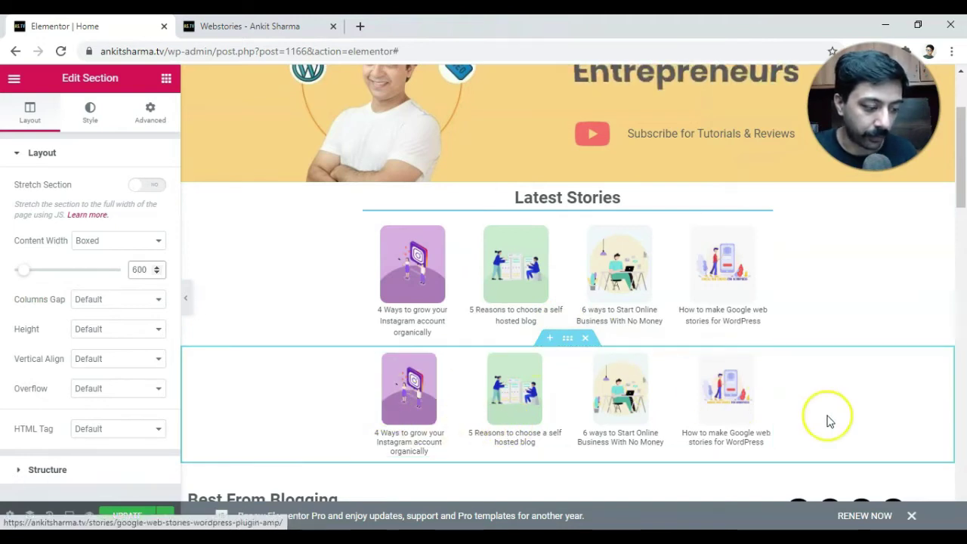
Delete the duplicate stories section beneath the Latest Stories section
click(855, 412)
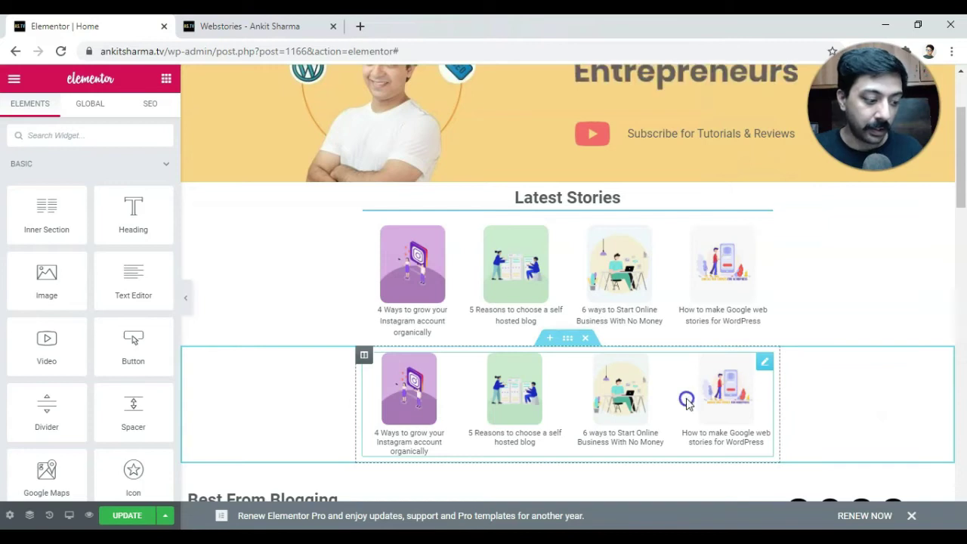
click(584, 341)
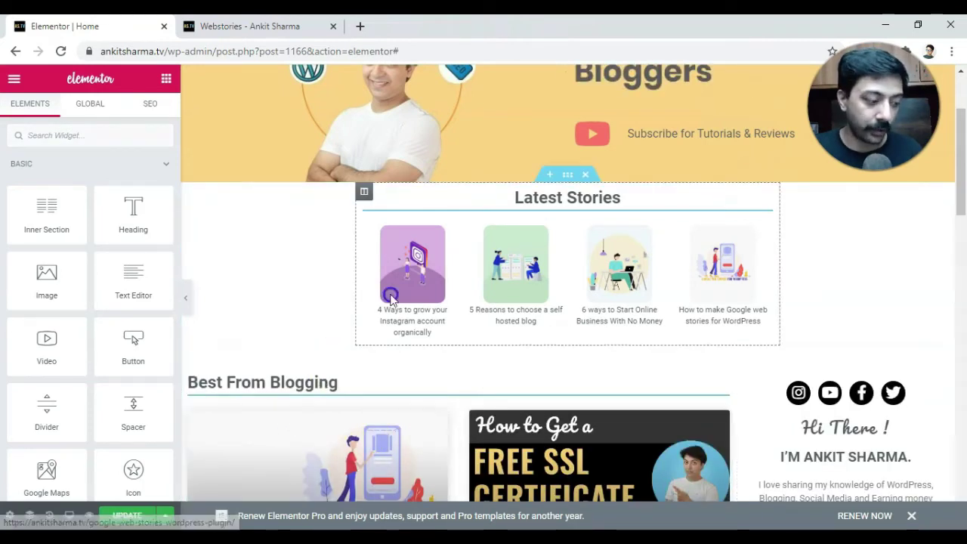
Switch to the live homepage, reload it, page through the Instagram growth story from Latest Stories, and return to the homepage
key(alt+Tab)
key(F5)
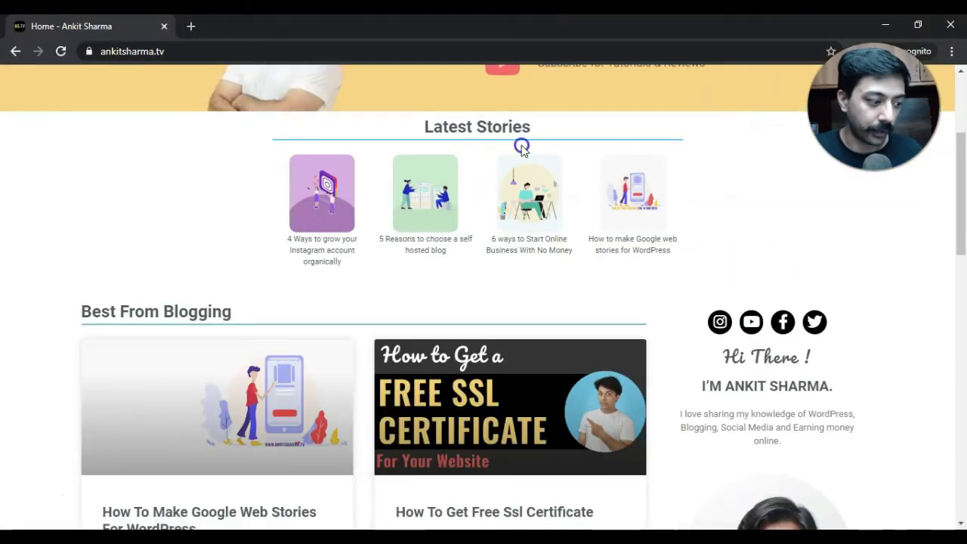
click(326, 212)
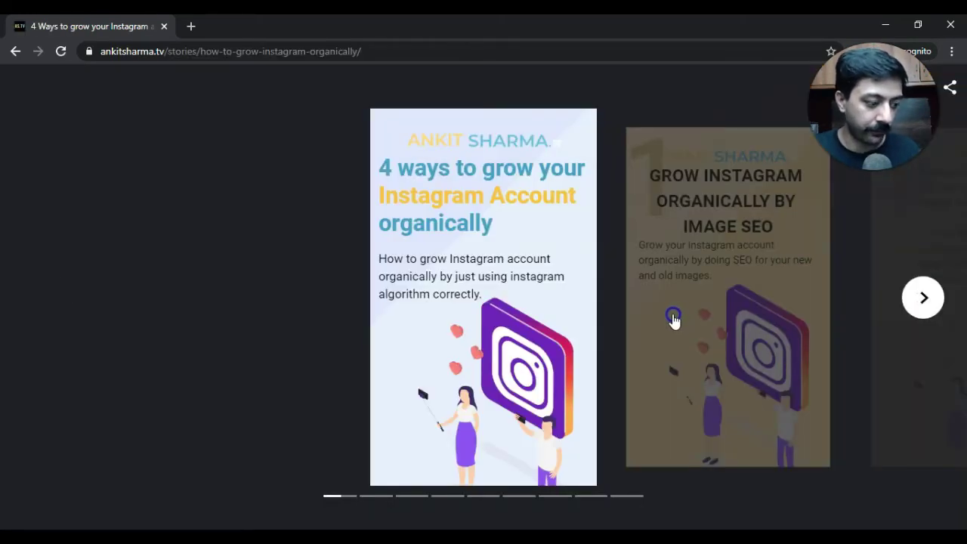
click(674, 318)
click(668, 320)
click(650, 318)
click(632, 315)
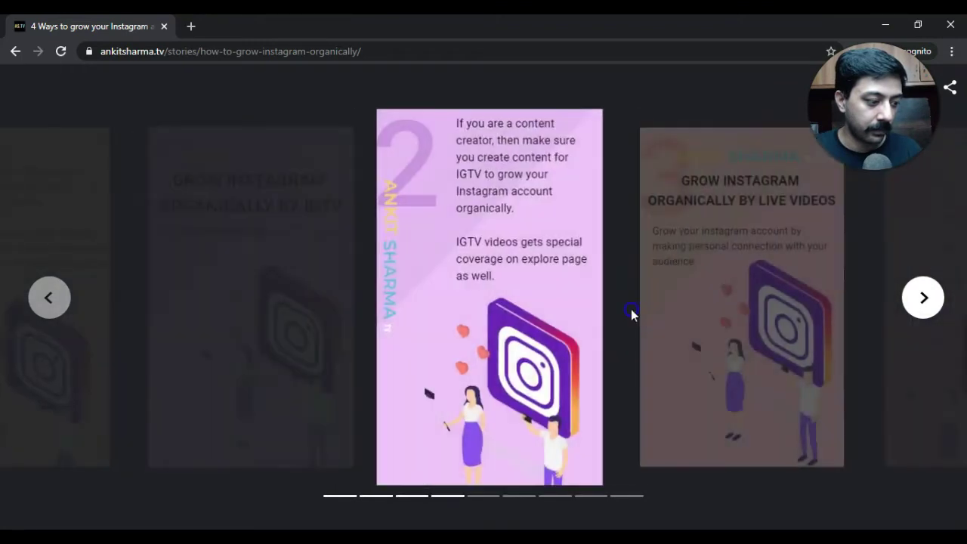
click(15, 51)
View the "6 ways to Start Online Business With No Money" story from the live homepage and return
click(452, 242)
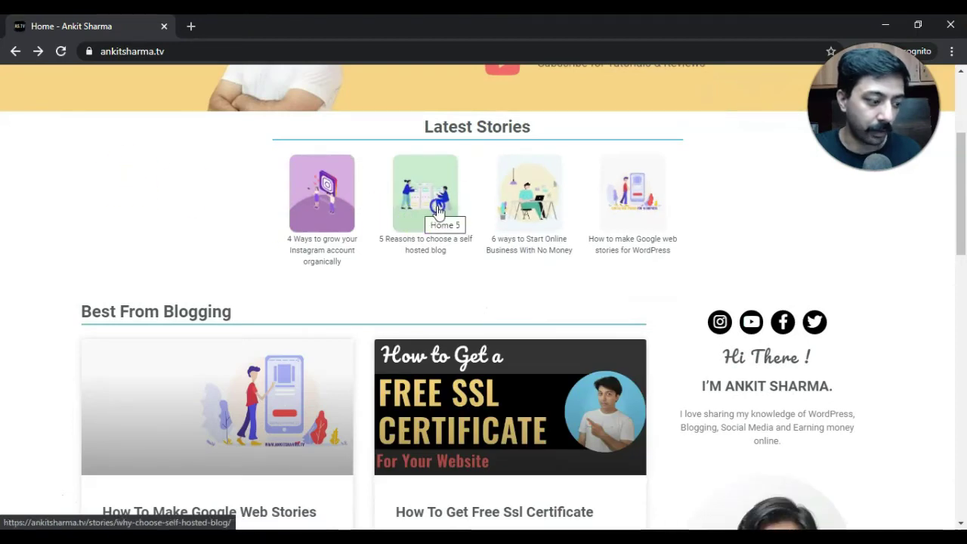
click(497, 215)
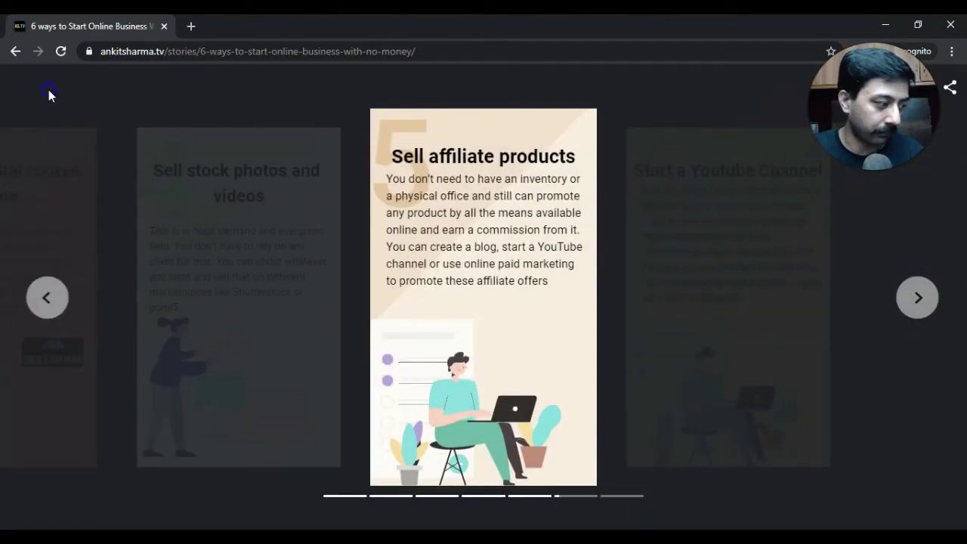
click(15, 53)
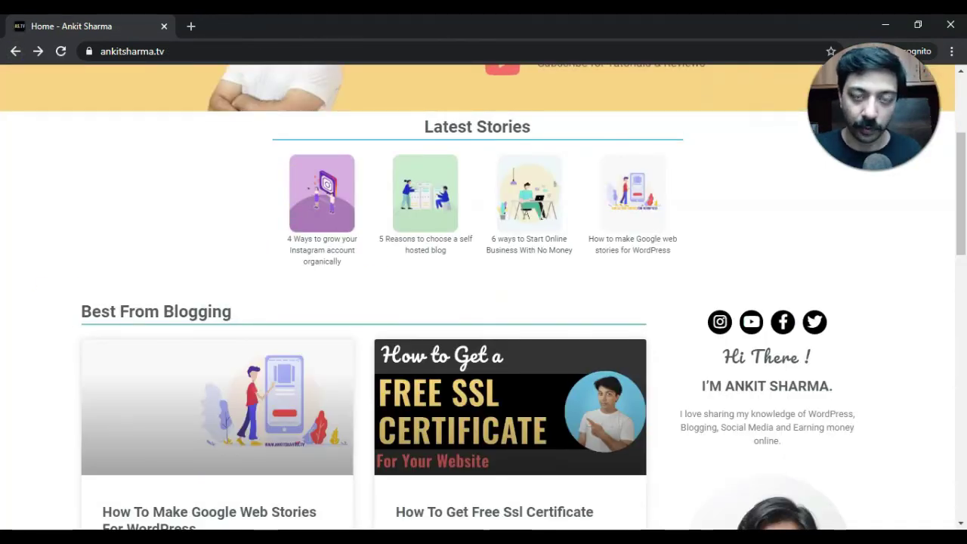
Open the Webstories page in a new browser tab and switch to it
middle_click(125, 211)
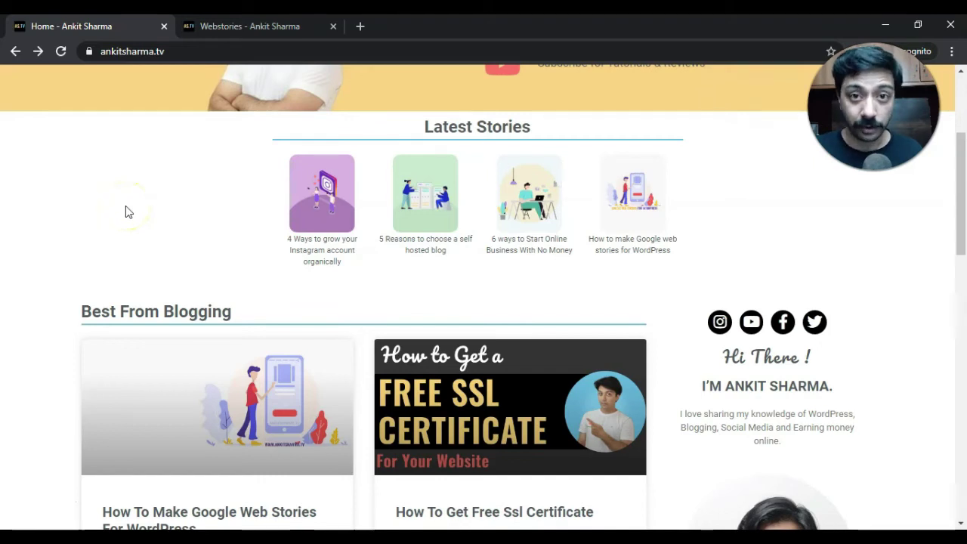
click(130, 207)
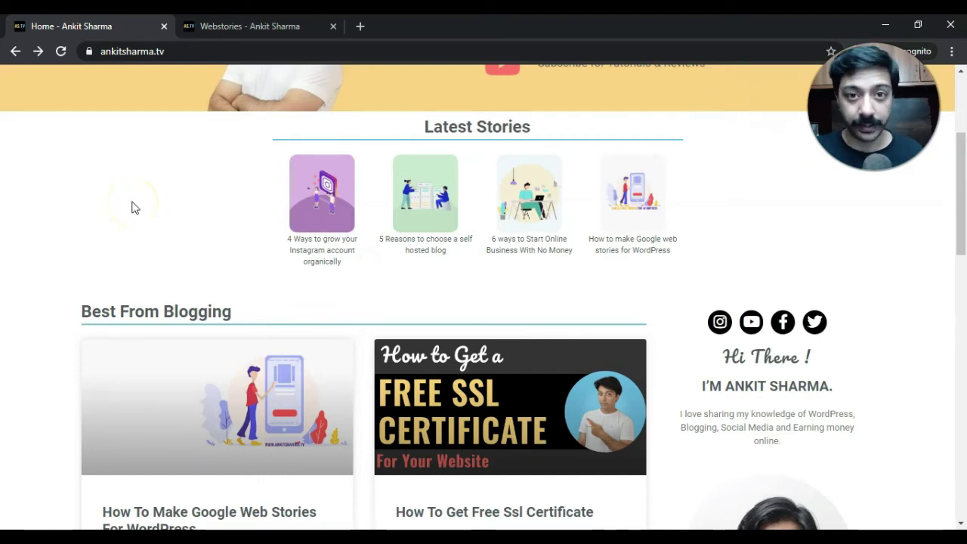
key(ctrl+Tab)
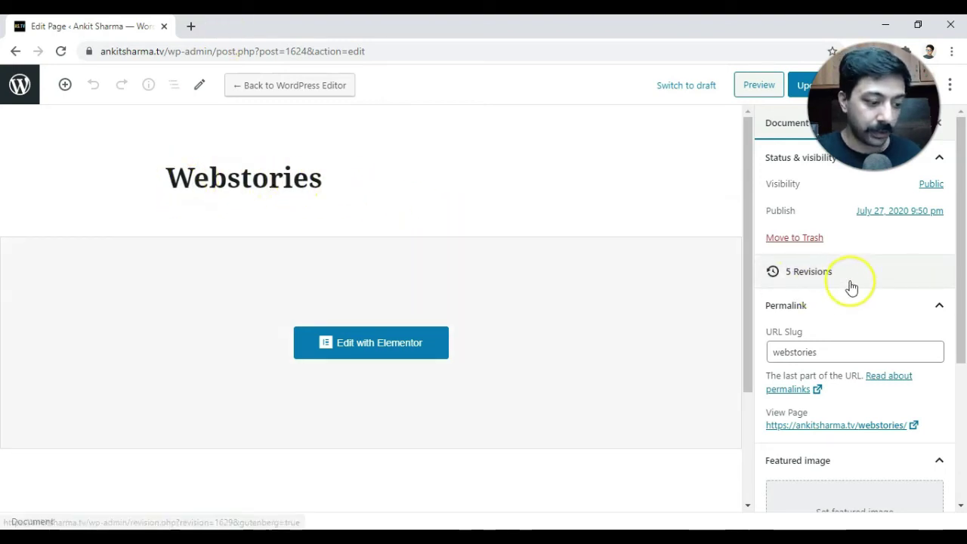
Check the Webstories page's "webstories" URL slug and open the page for editing in Elementor
double_click(815, 354)
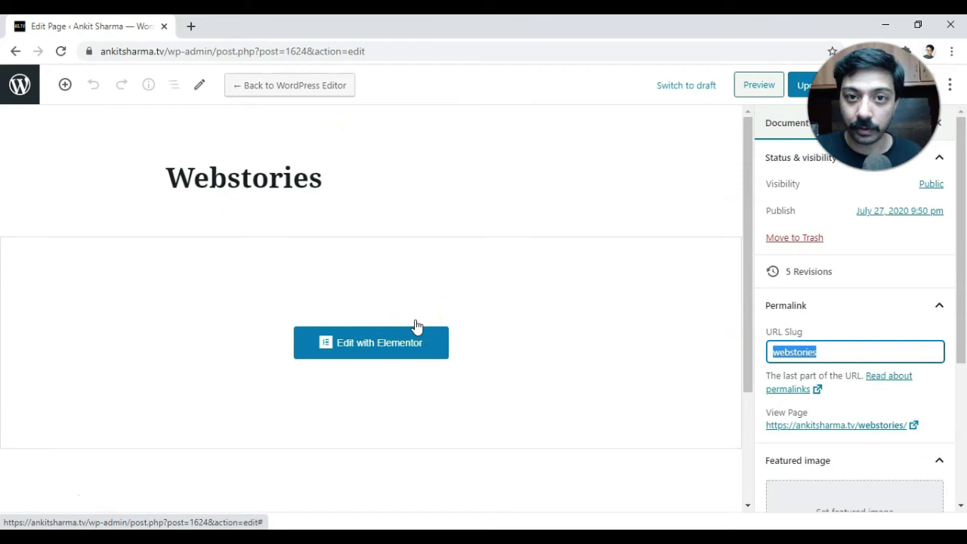
click(388, 333)
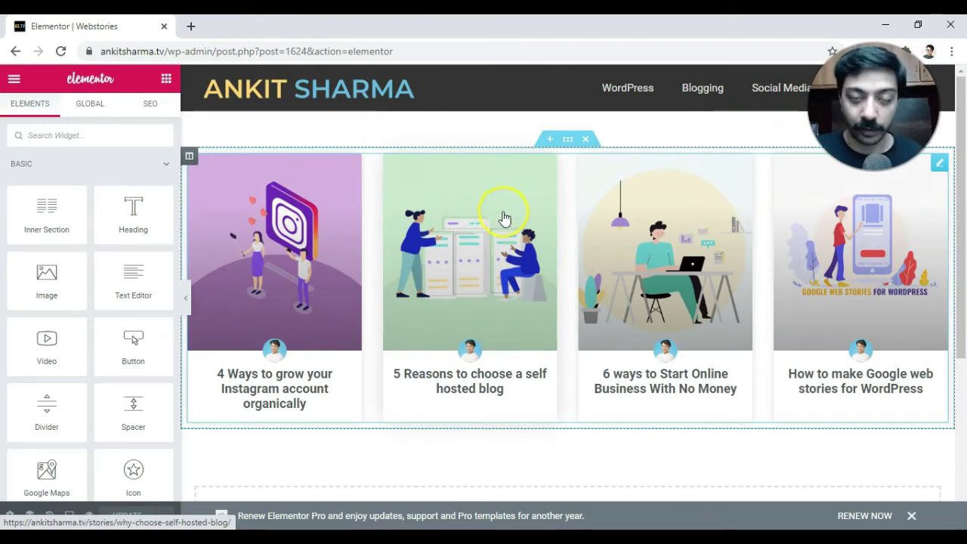
Delete the existing story posts section from the page and add a new single-column section
click(587, 140)
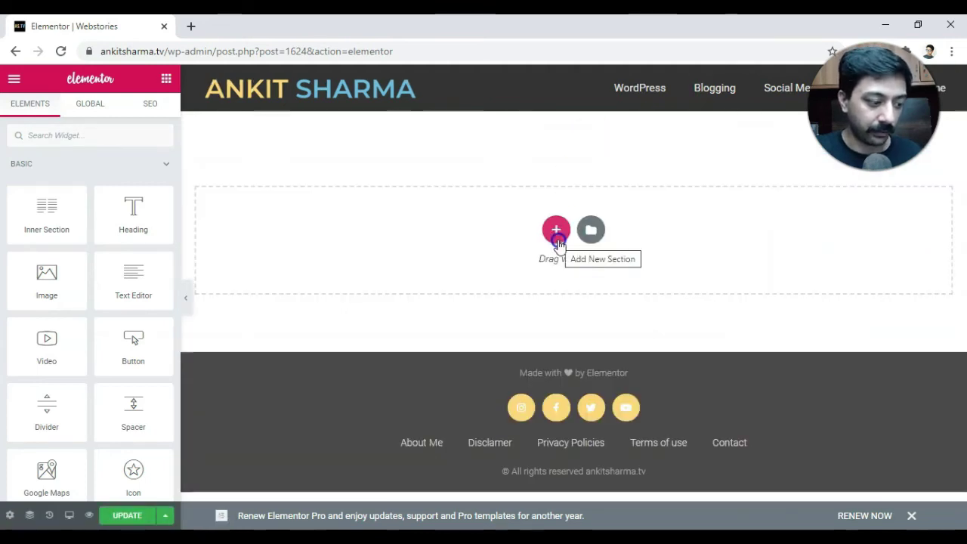
click(557, 233)
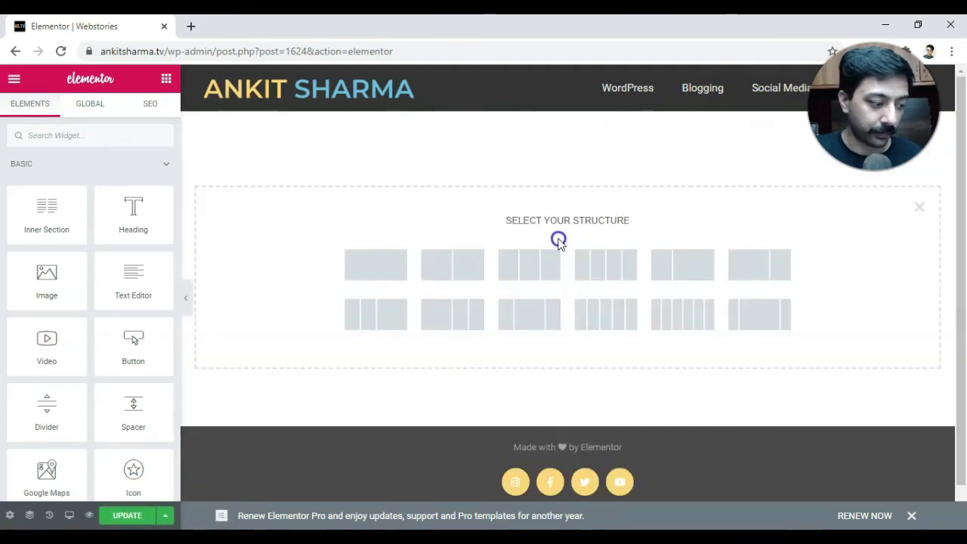
click(389, 272)
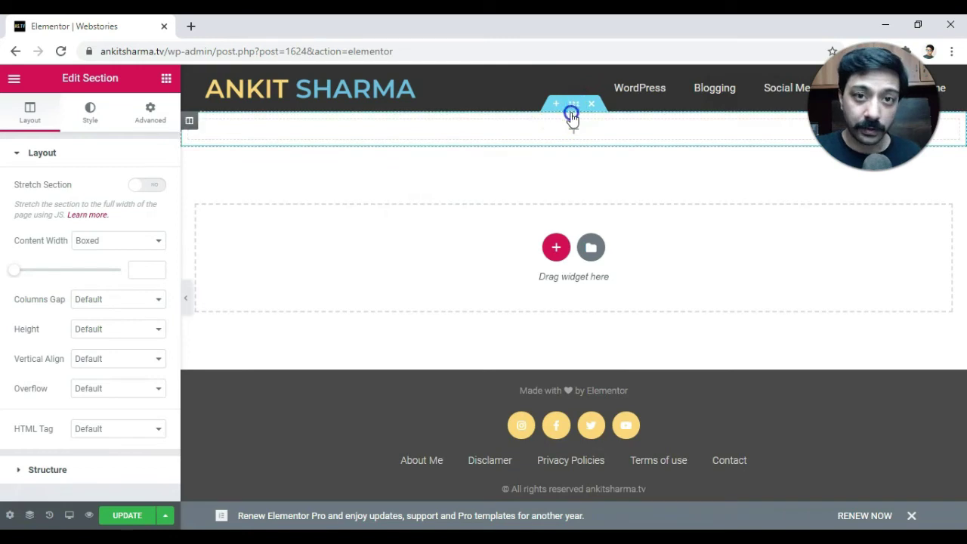
Choose a different page layout for the Webstories page in its page settings
click(9, 515)
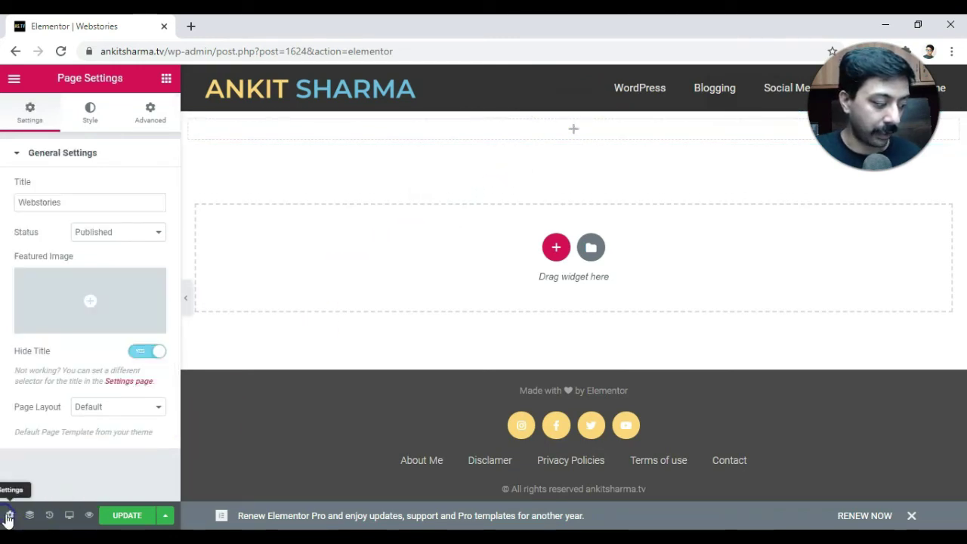
click(91, 408)
click(97, 444)
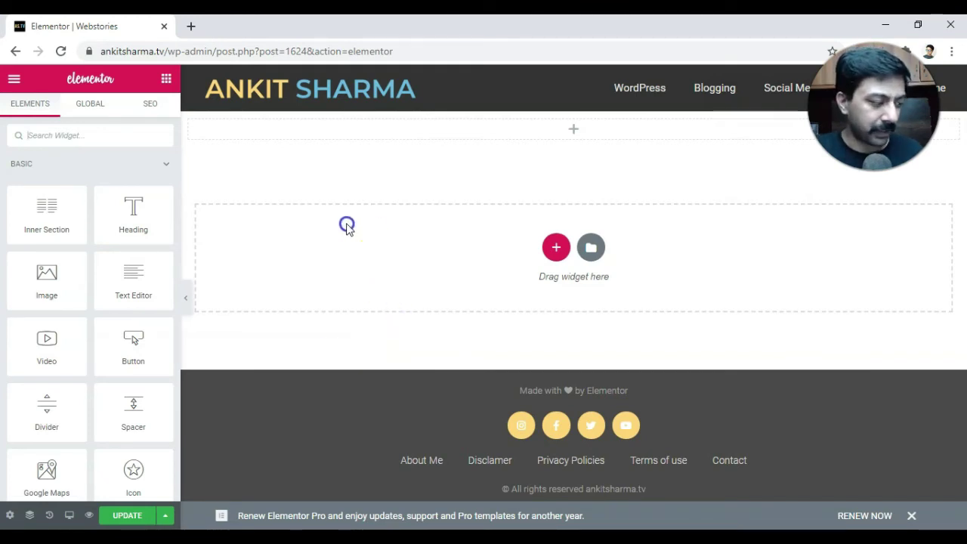
click(10, 515)
click(484, 178)
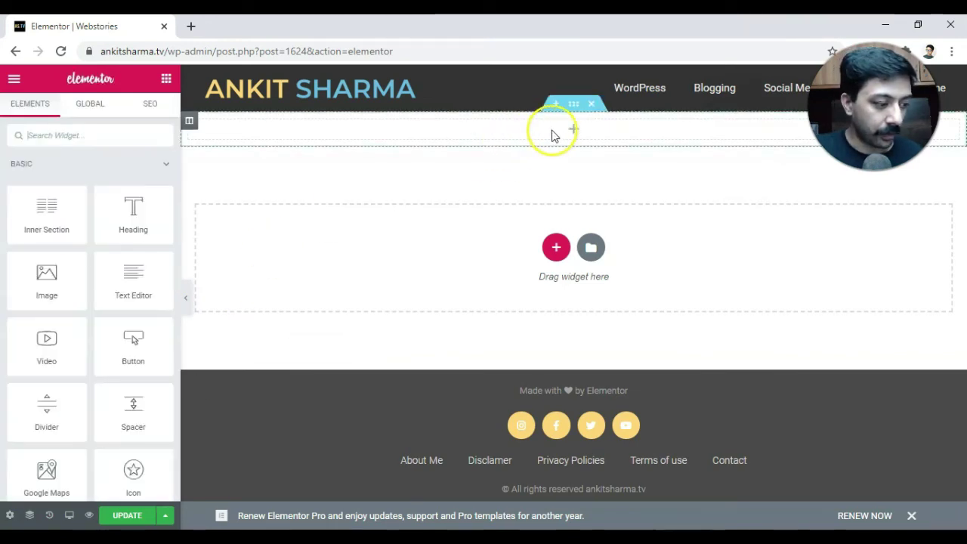
Set the new section's top and bottom margins to 50 px
click(575, 110)
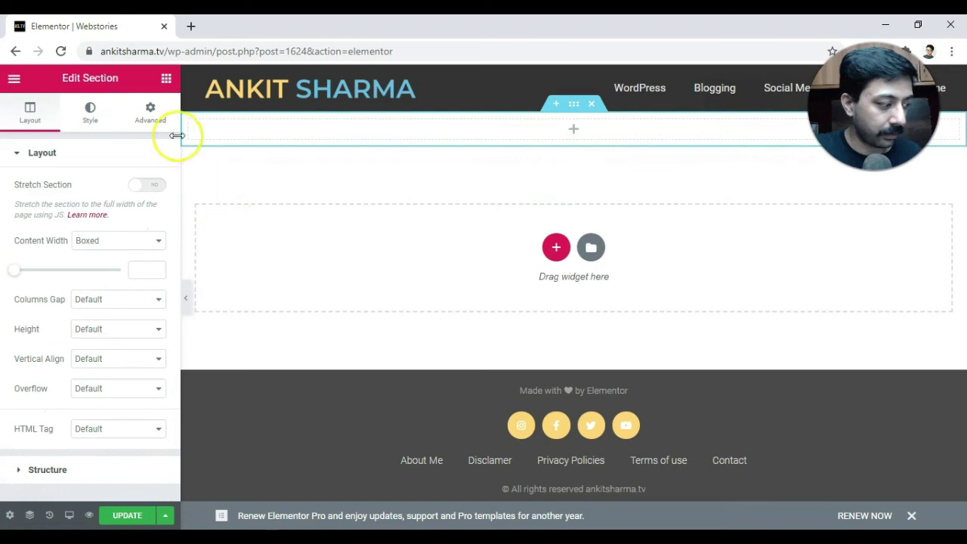
click(161, 127)
click(28, 215)
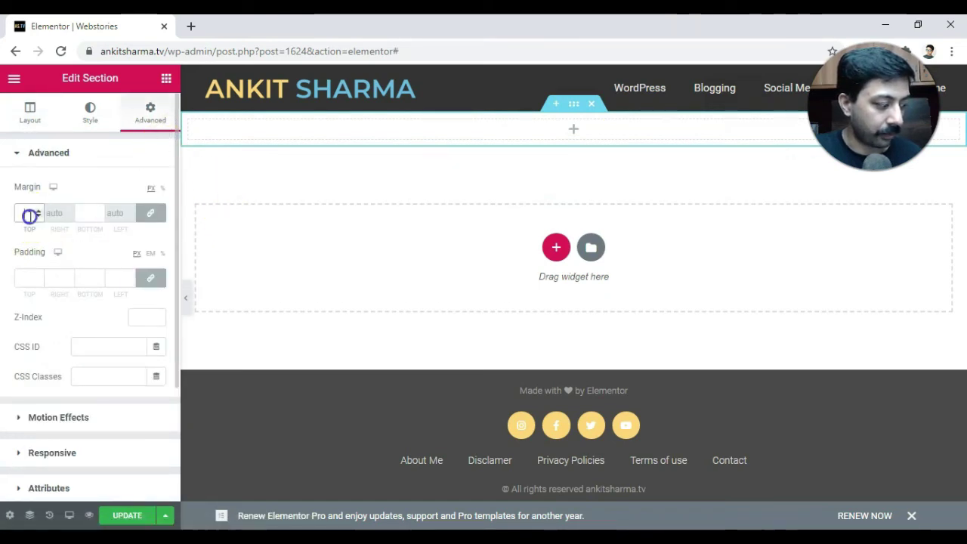
text(50)
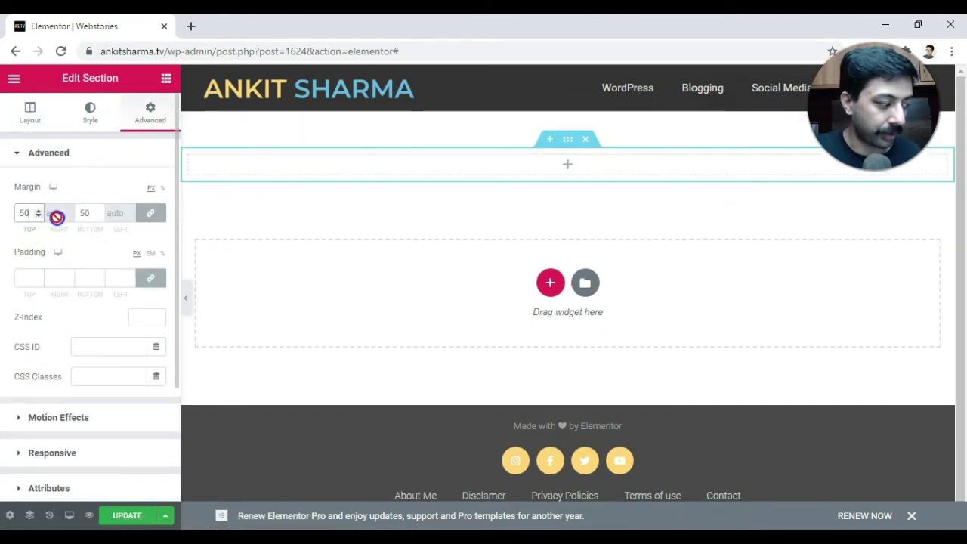
Search the widgets for "post" and add the Posts widget to the empty section
click(167, 78)
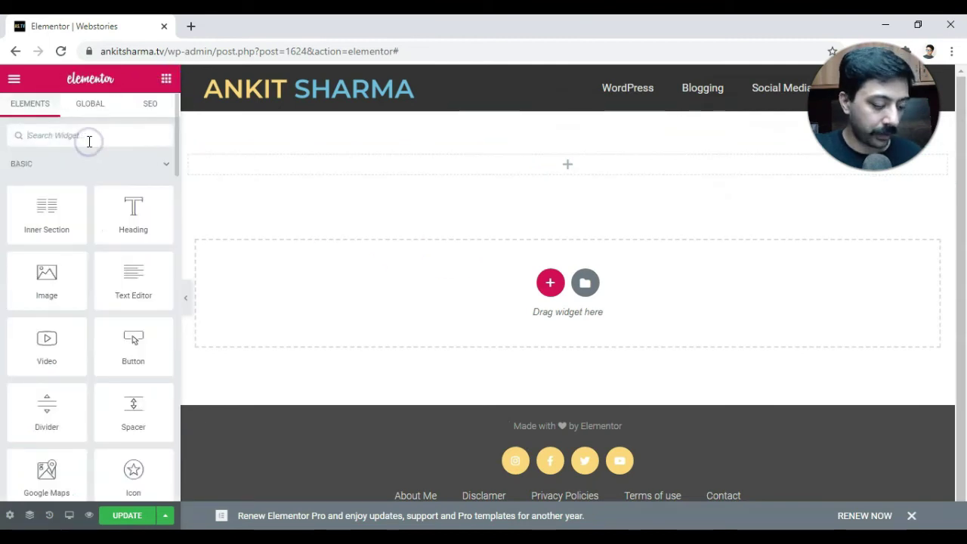
text(post)
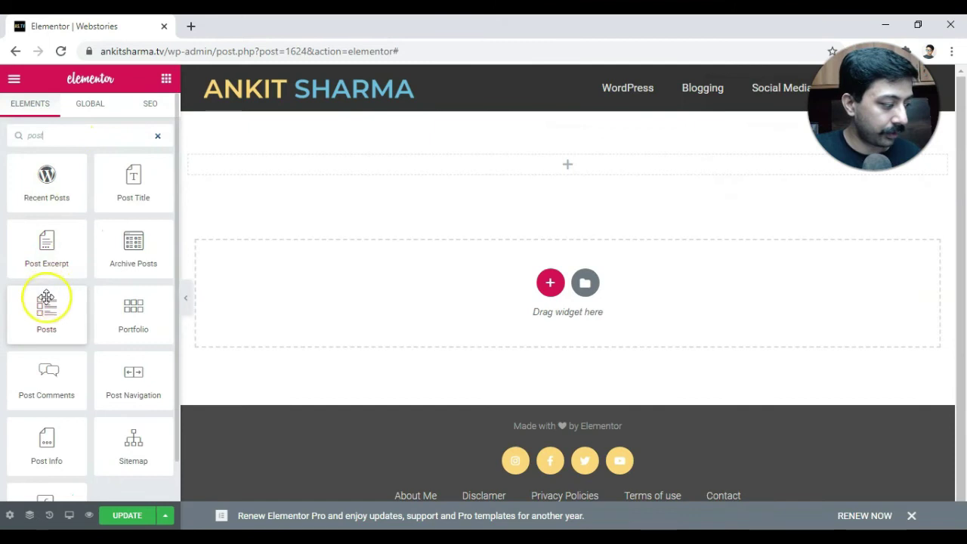
drag(46, 299, 425, 179)
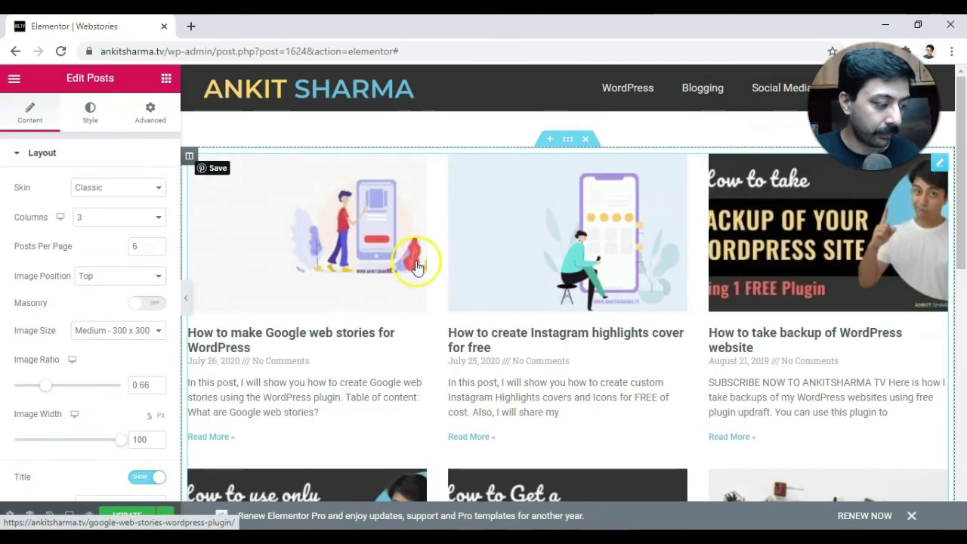
Set the Posts widget's query source to Stories
scroll(38, 369, down, 5)
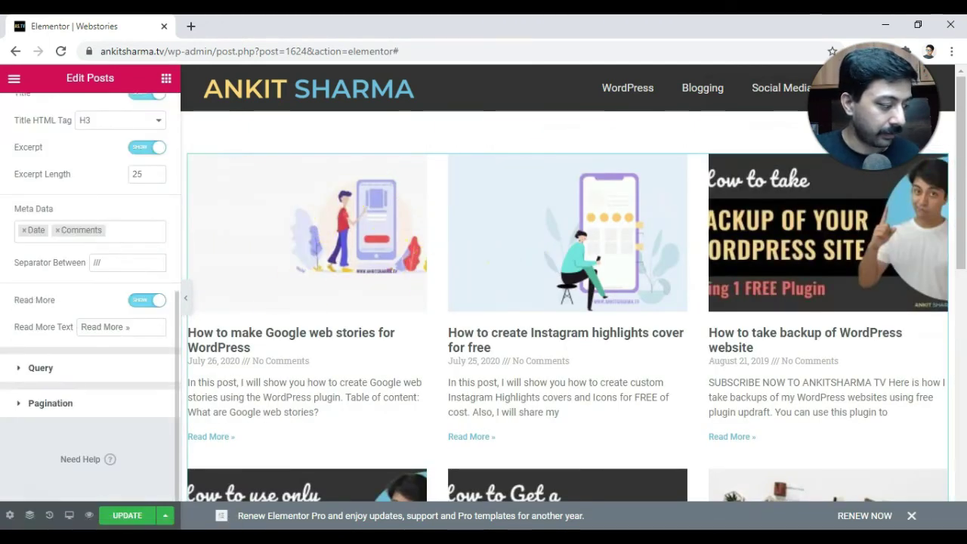
click(17, 372)
click(96, 222)
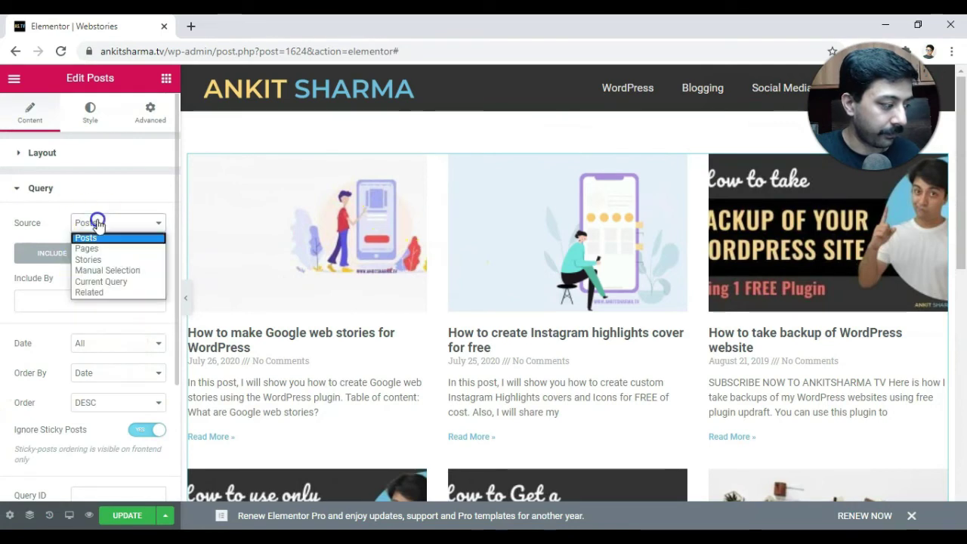
click(92, 259)
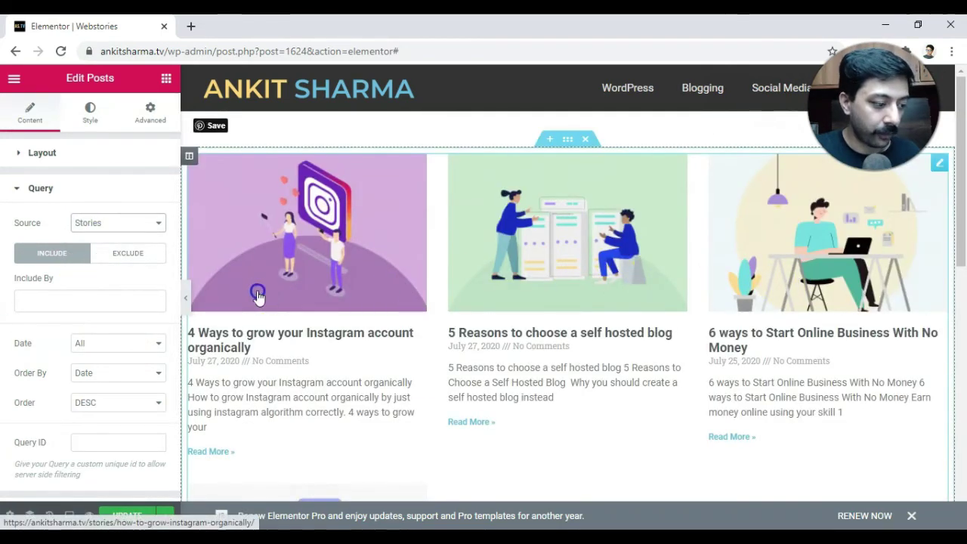
Set the Posts widget's skin to Cards and its layout to 4 columns
click(36, 188)
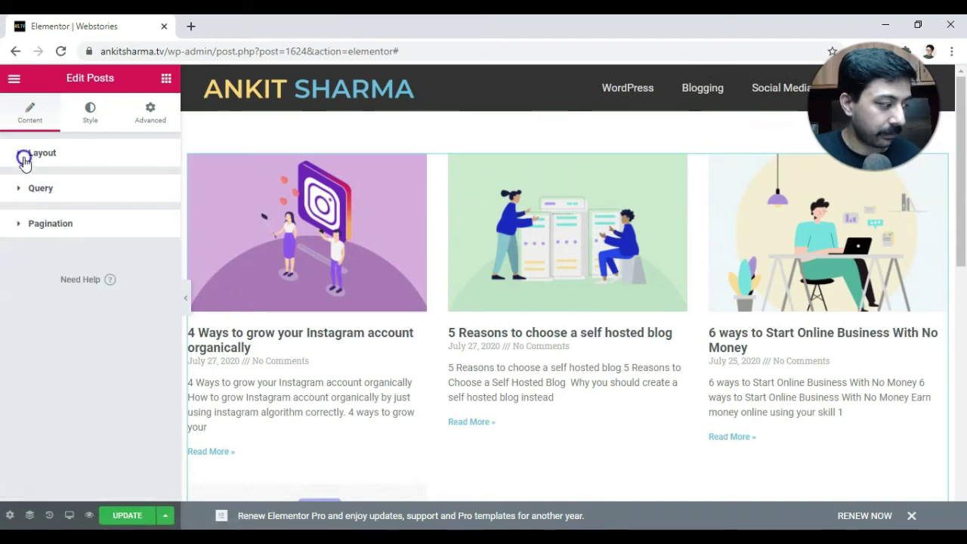
click(23, 155)
click(87, 189)
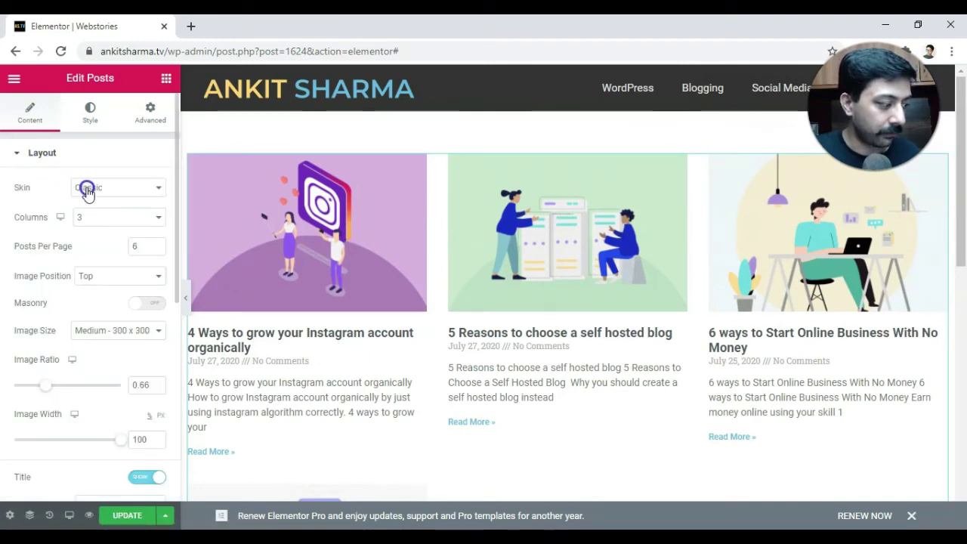
click(89, 217)
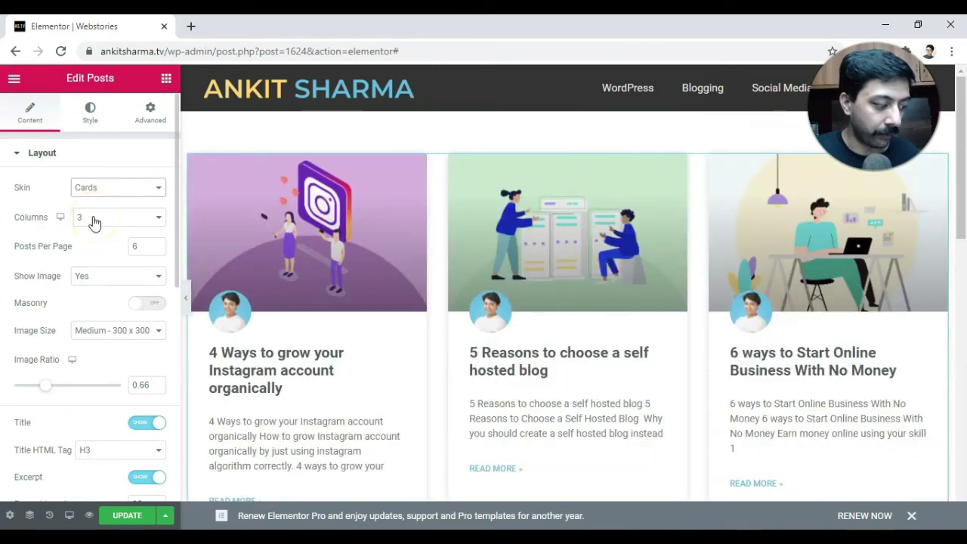
click(96, 221)
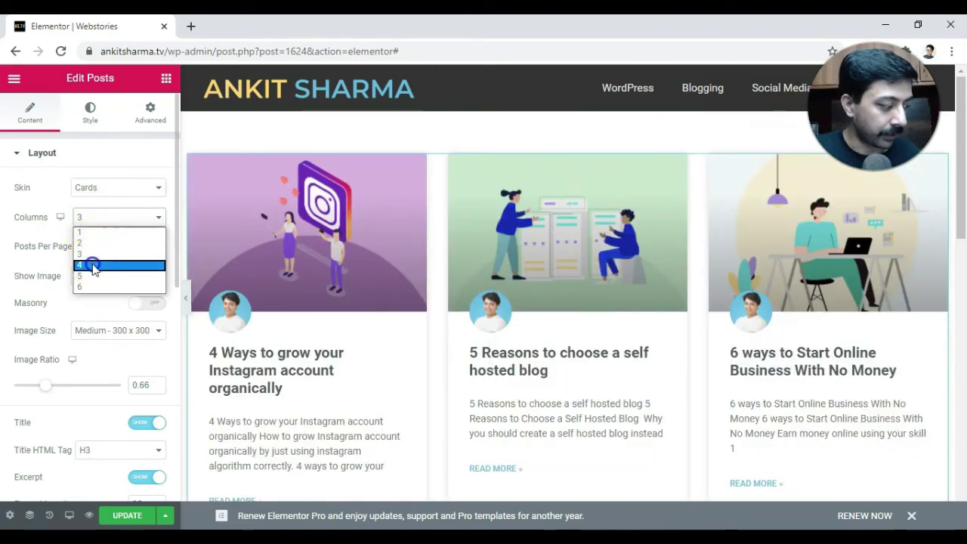
click(92, 265)
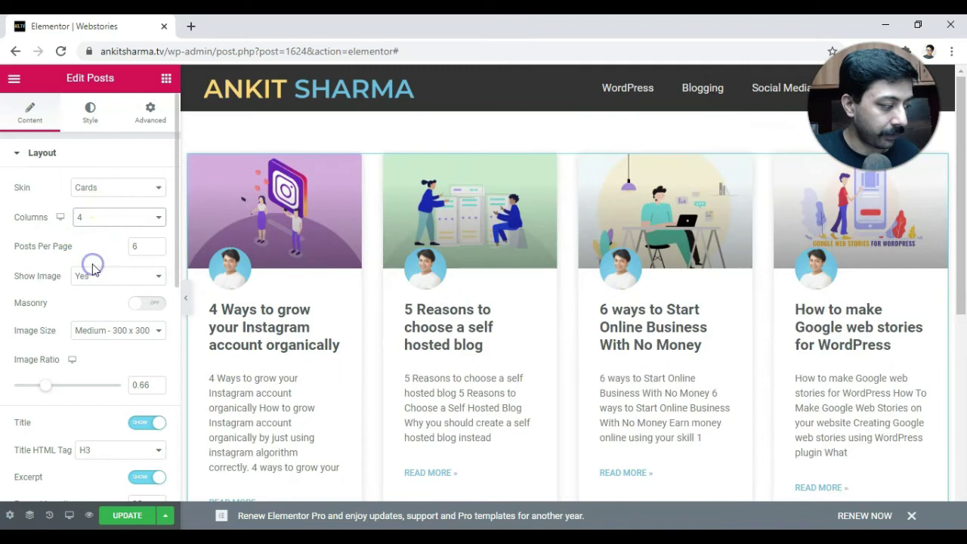
click(136, 243)
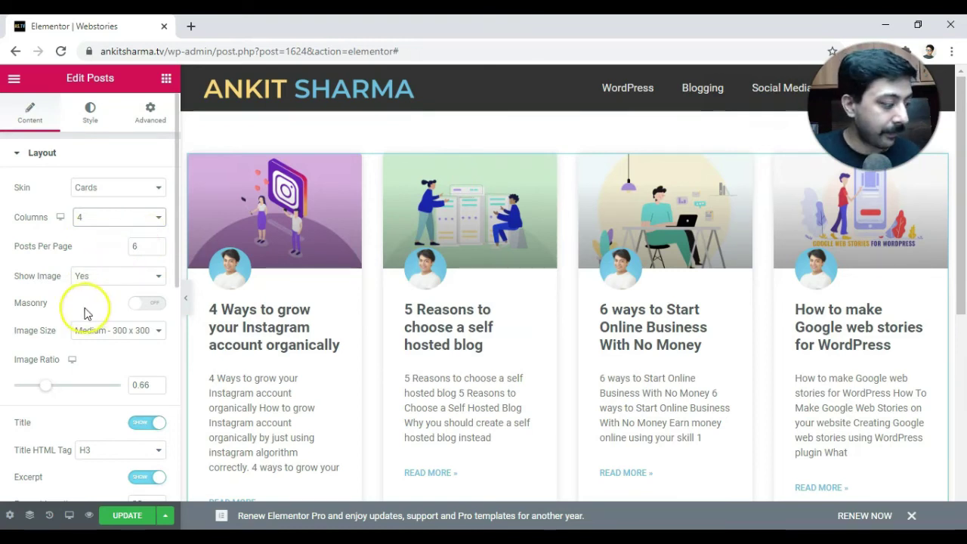
Set the story image size to Web-stories-poster-portrait - 696 x 928 and the image ratio to 1.2
scroll(88, 308, down, 2)
click(114, 195)
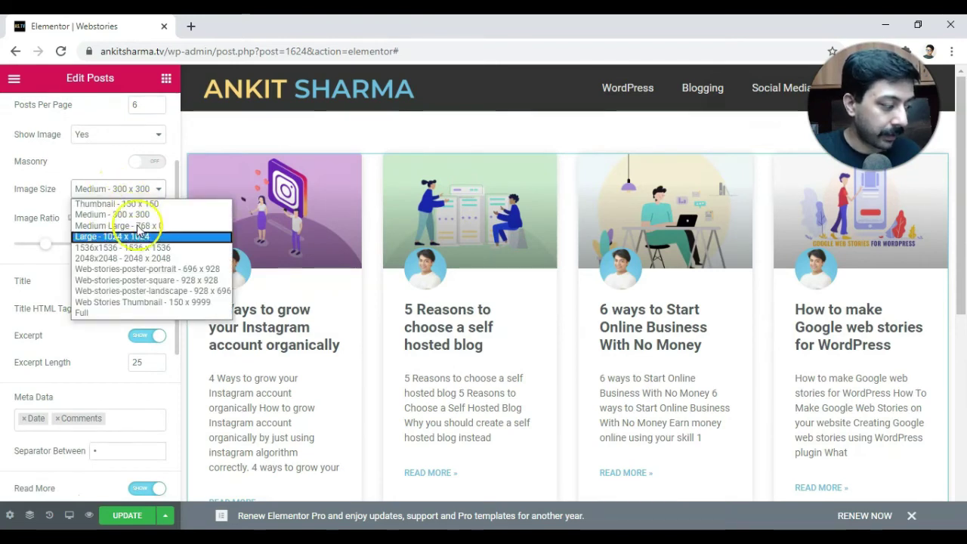
click(148, 271)
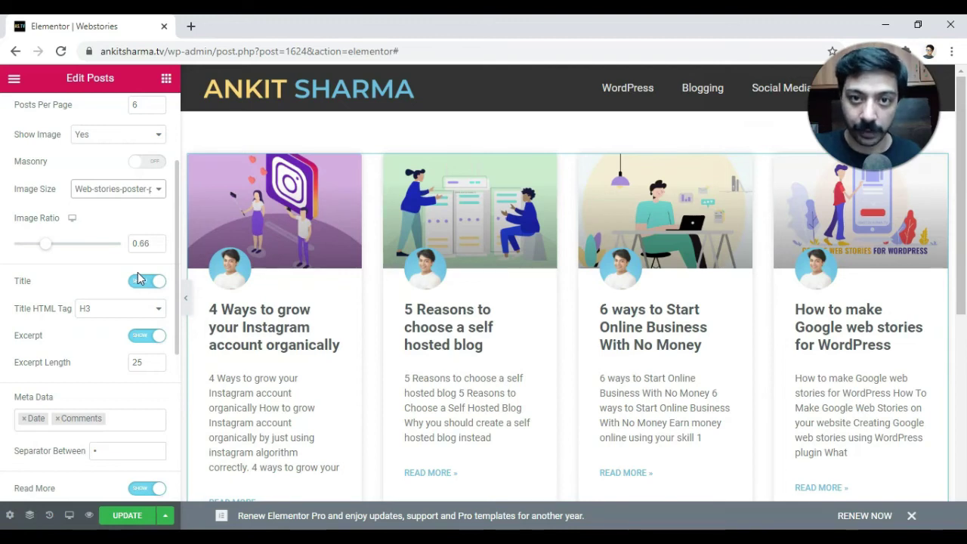
drag(45, 244, 81, 252)
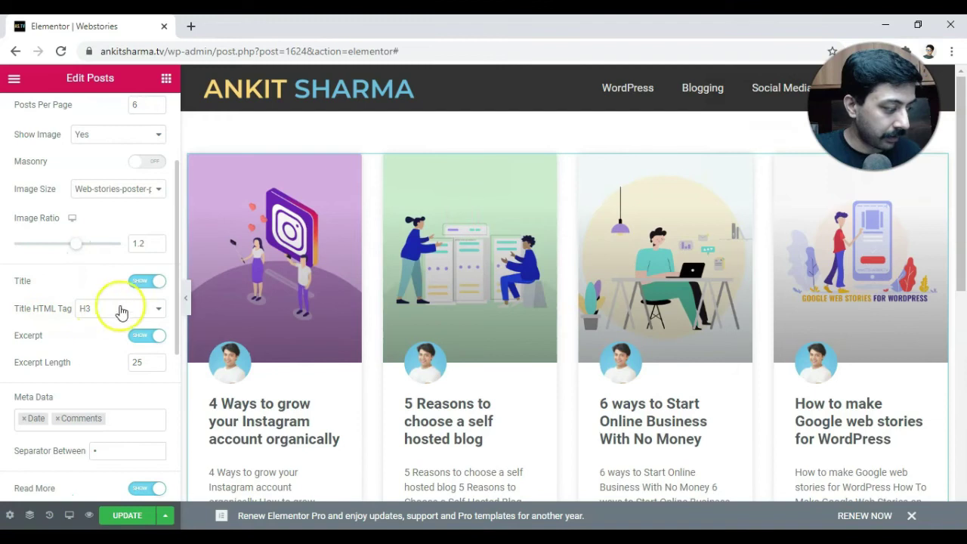
Hide the excerpt on the story cards and remove Date and Comments from their metadata
click(141, 336)
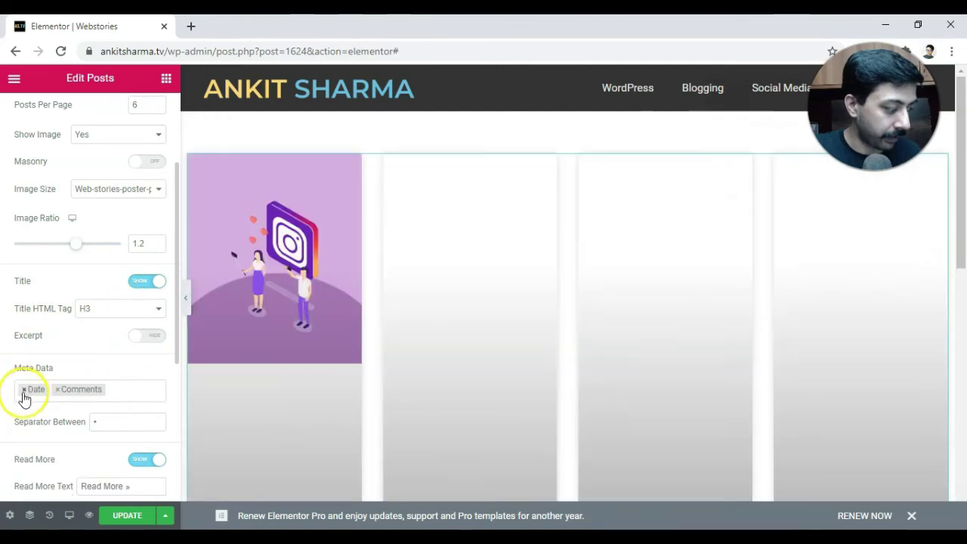
click(24, 390)
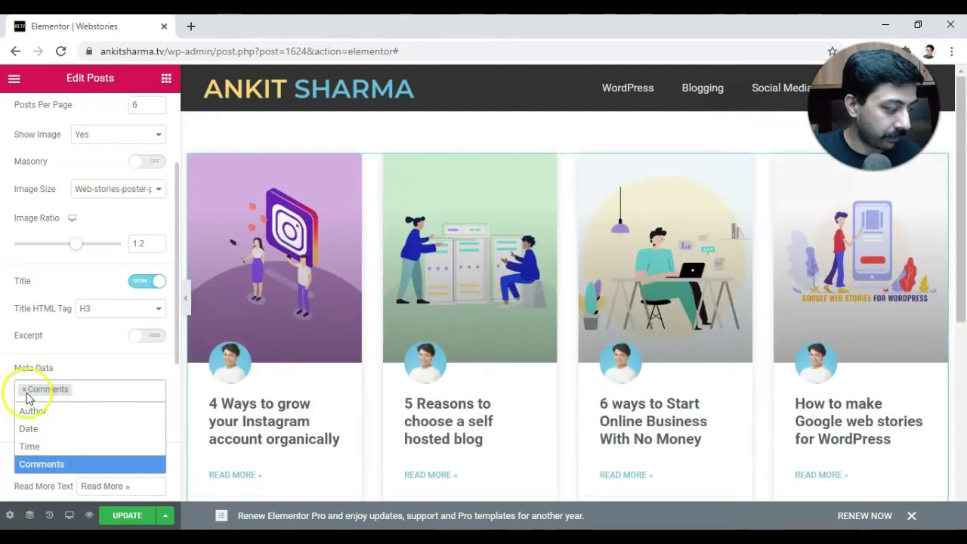
click(24, 391)
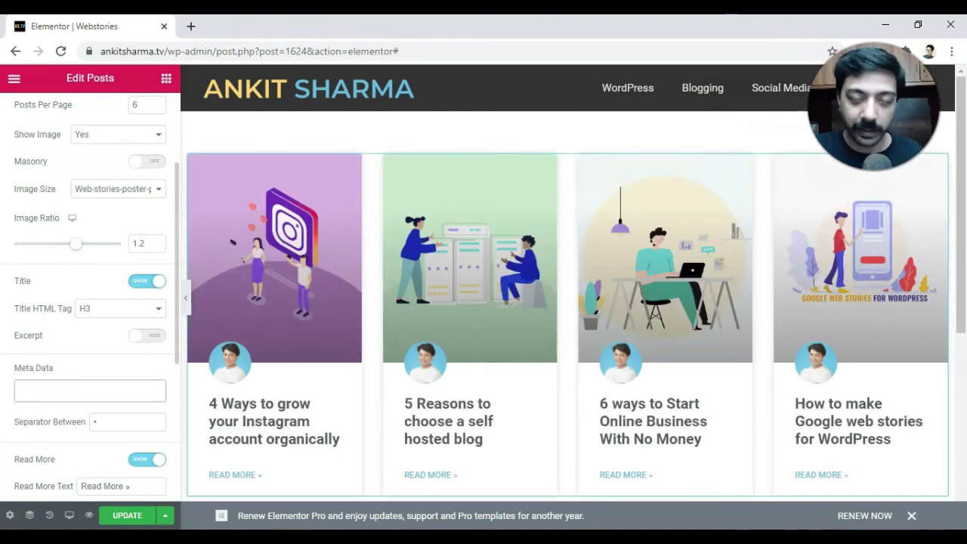
Hide the Read More link and the badge on the story cards
scroll(8, 366, down, 2)
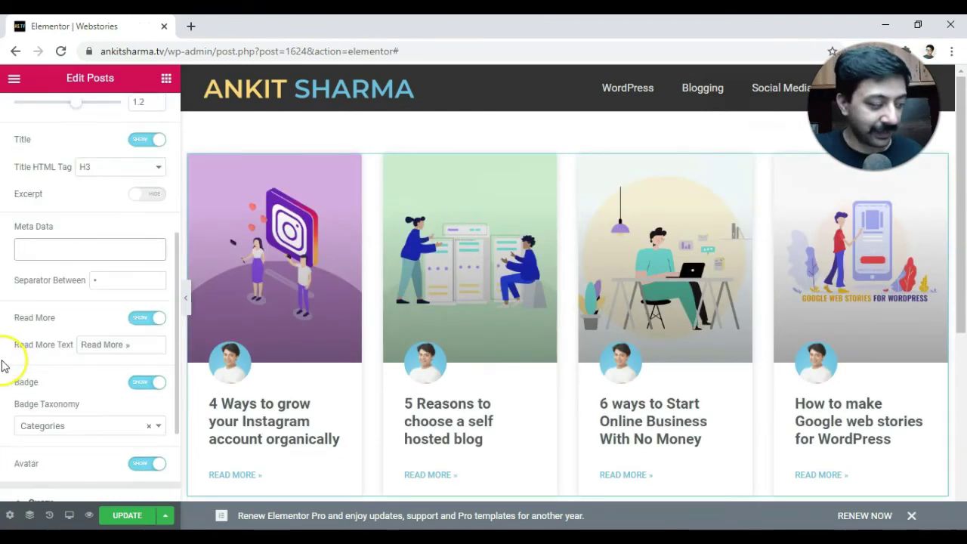
click(138, 327)
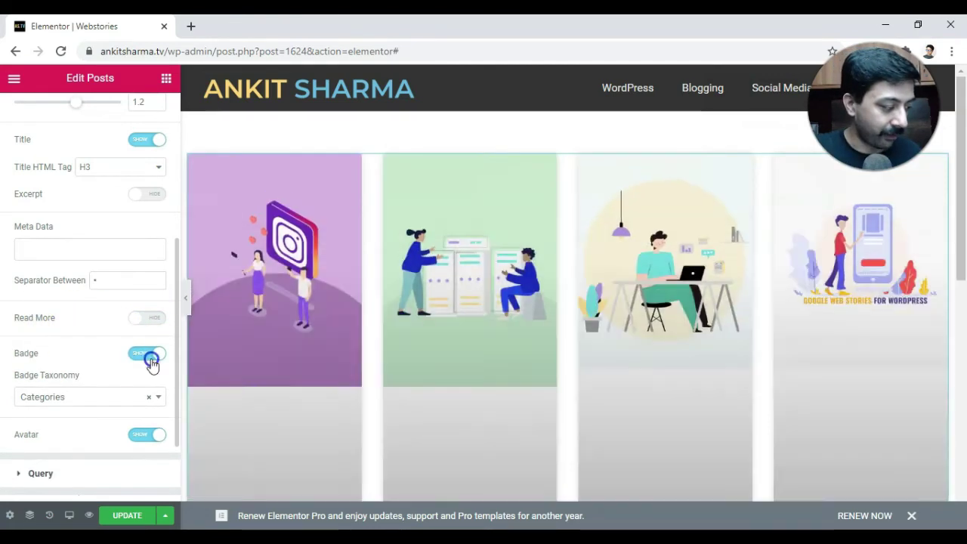
click(149, 354)
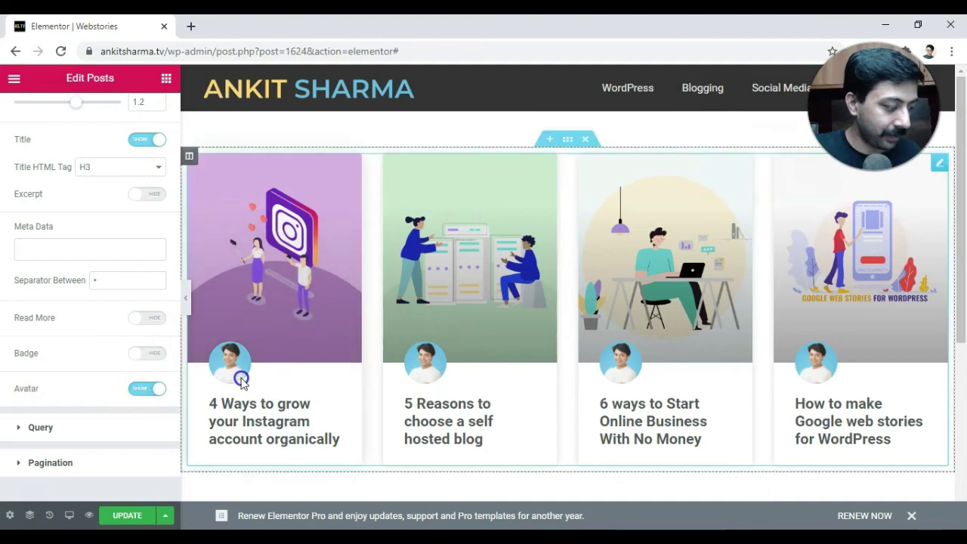
Center the alignment of the story cards' content in the widget's style settings
scroll(121, 317, down, 1)
scroll(85, 367, up, 5)
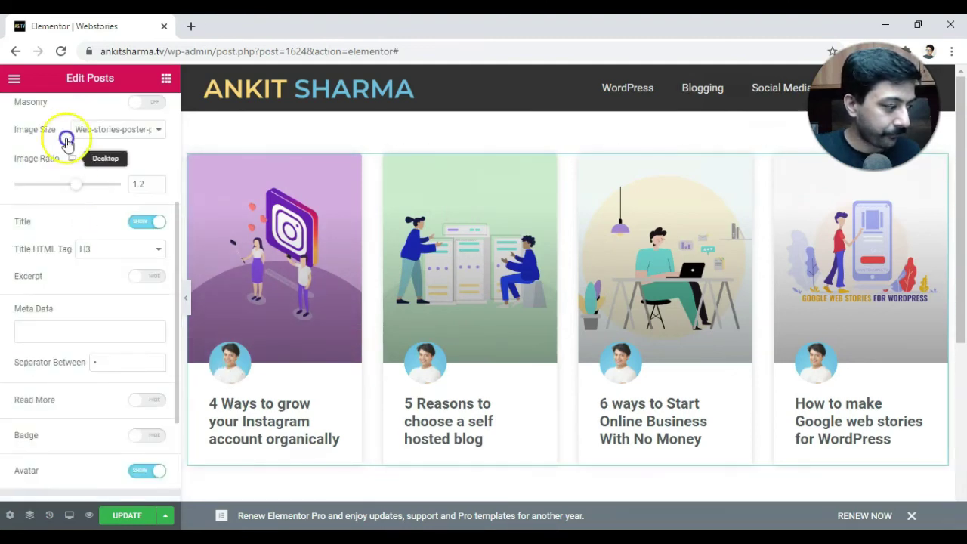
click(90, 112)
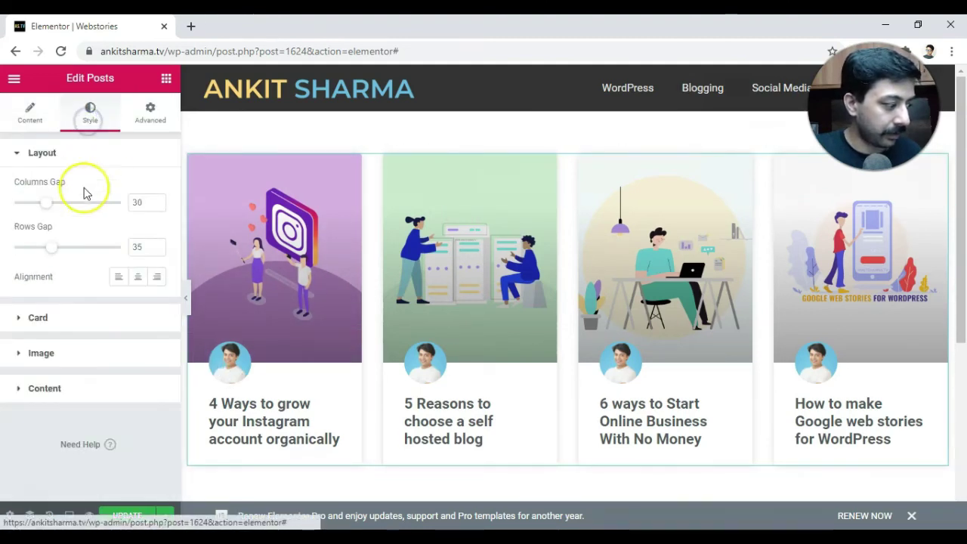
click(136, 277)
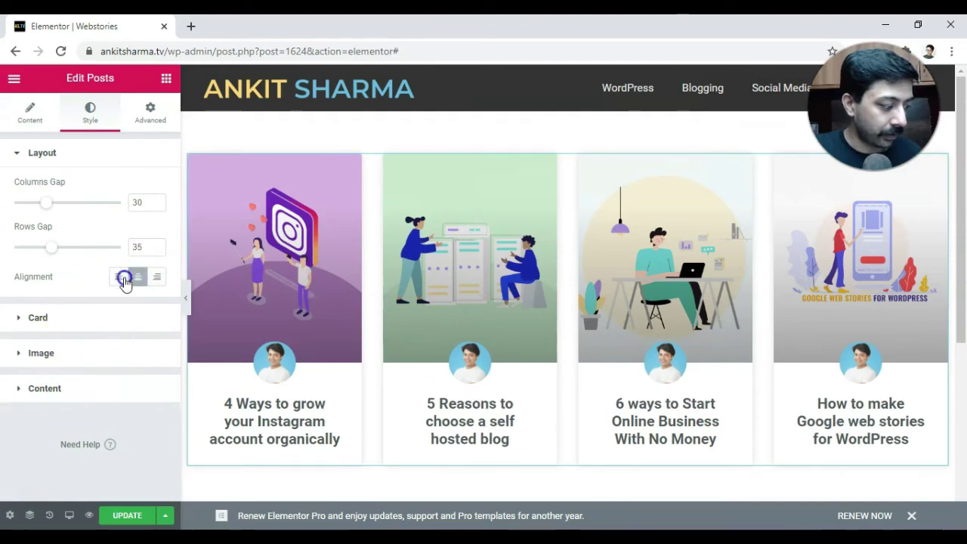
Set the story title's typography size to 20 px for desktop in the Posts widget's content style
click(125, 388)
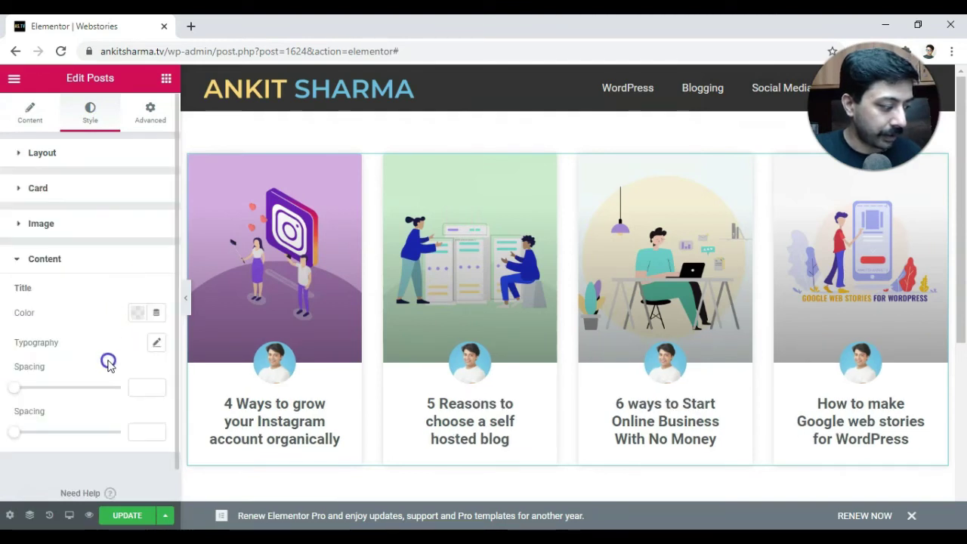
click(156, 342)
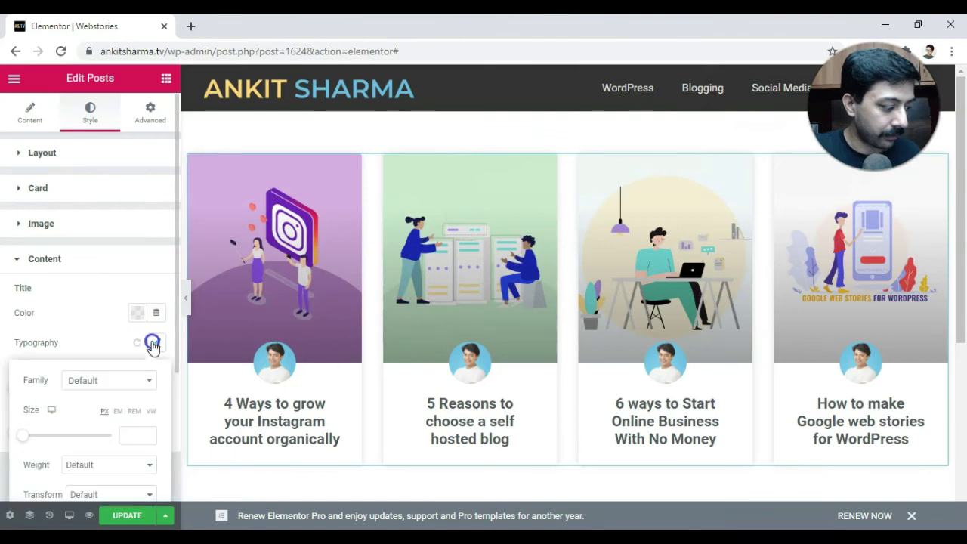
click(131, 438)
text(18)
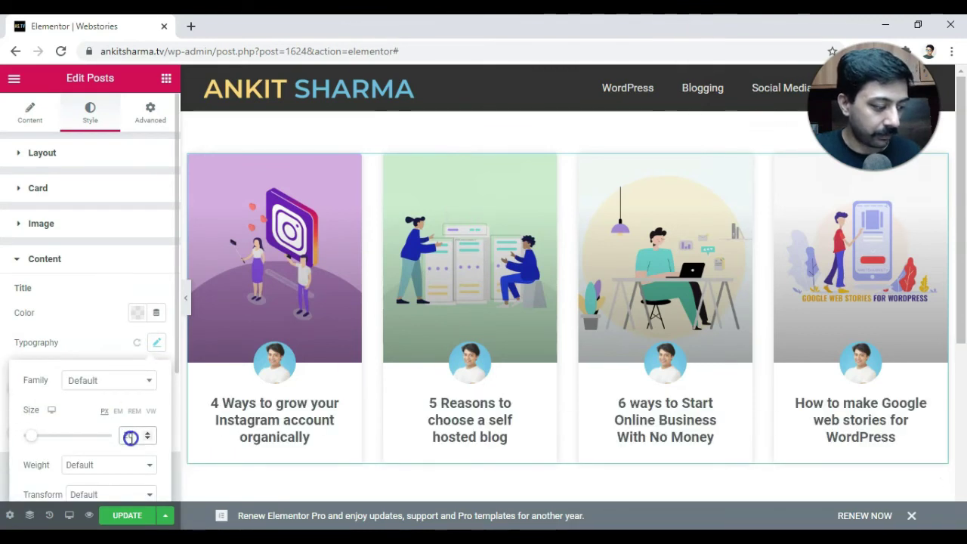
Switch the title size setting to the mobile view and set it to 16 px
click(51, 413)
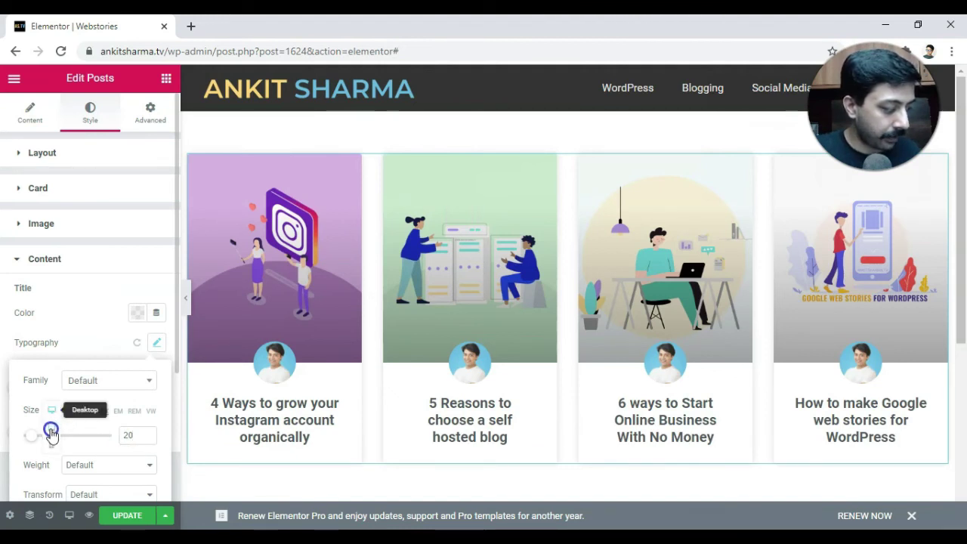
click(51, 446)
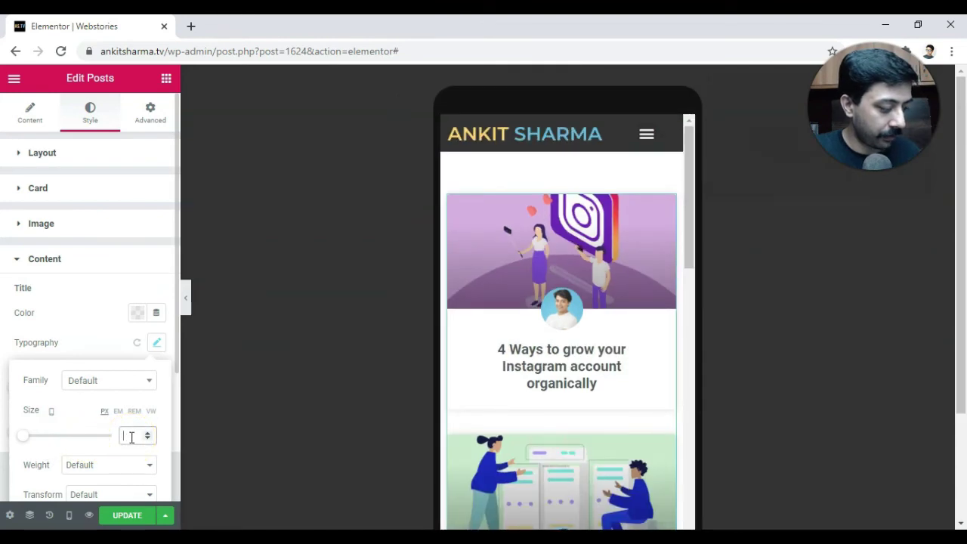
text(18)
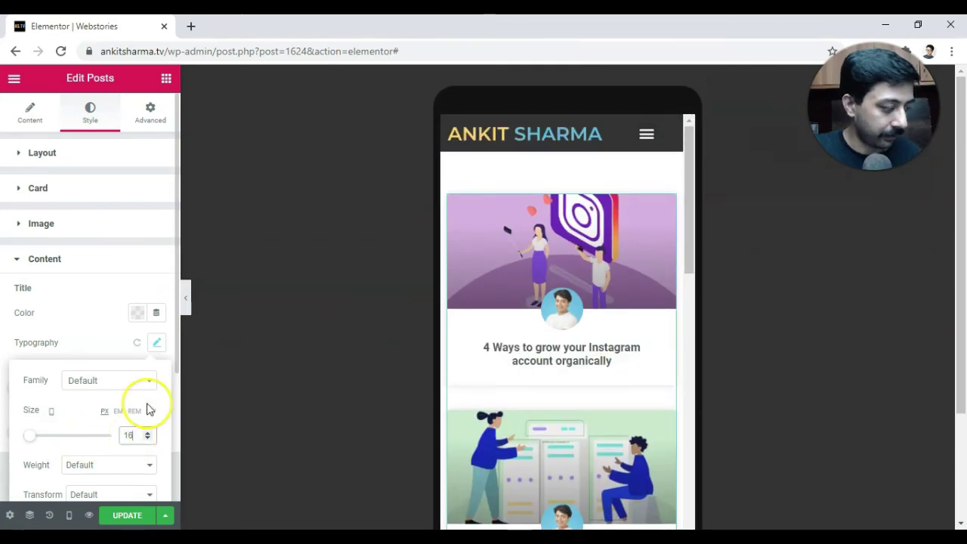
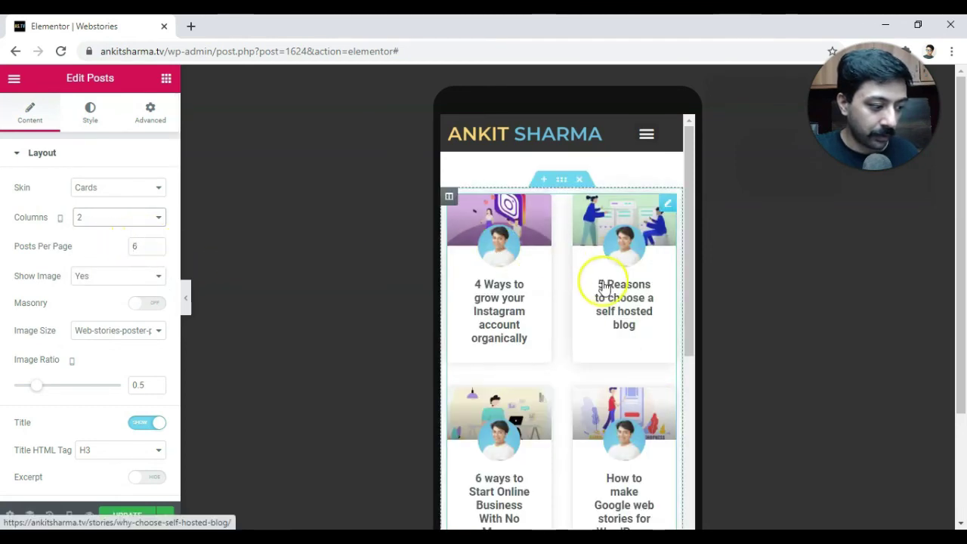
Set the mobile image ratio to 1.08 and reduce the mobile title size to 14 px
drag(41, 393, 71, 394)
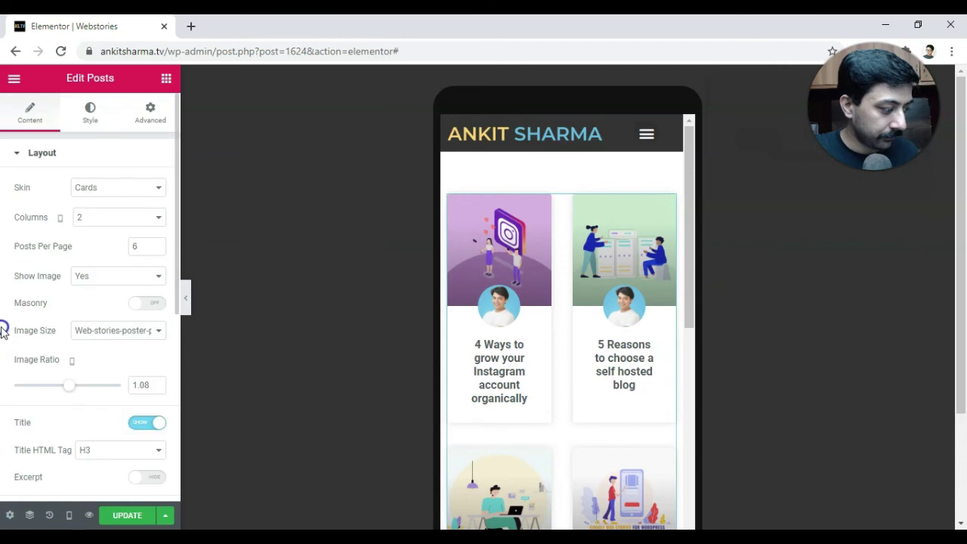
click(90, 111)
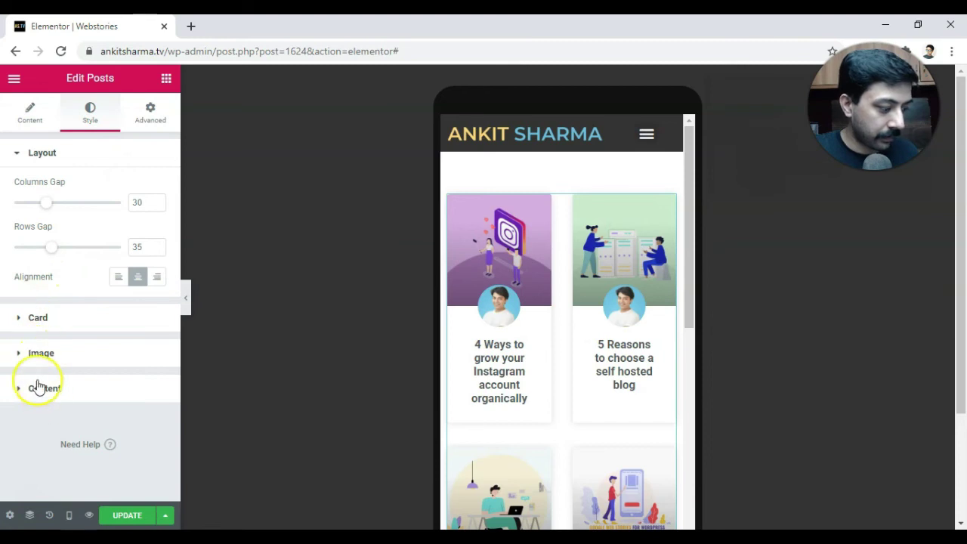
click(97, 383)
click(155, 343)
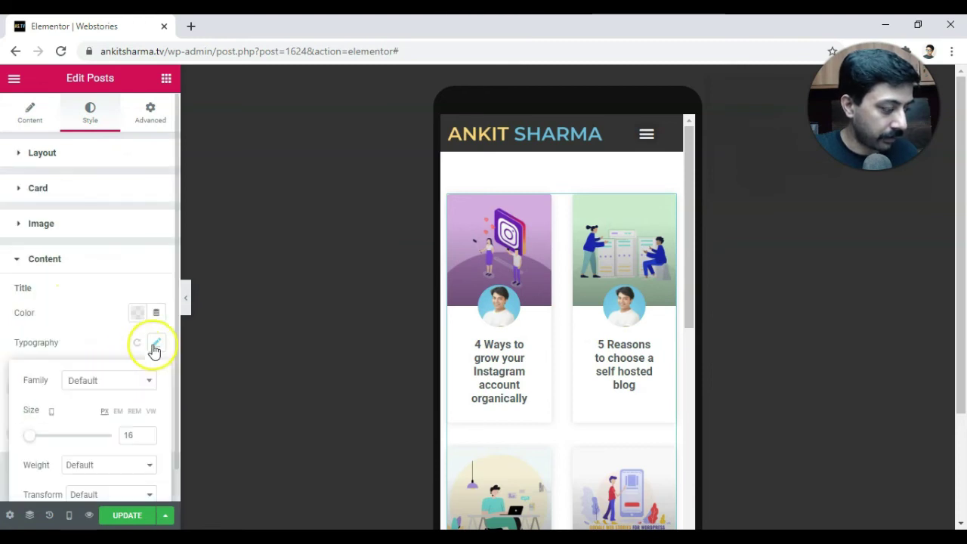
click(129, 436)
text(12)
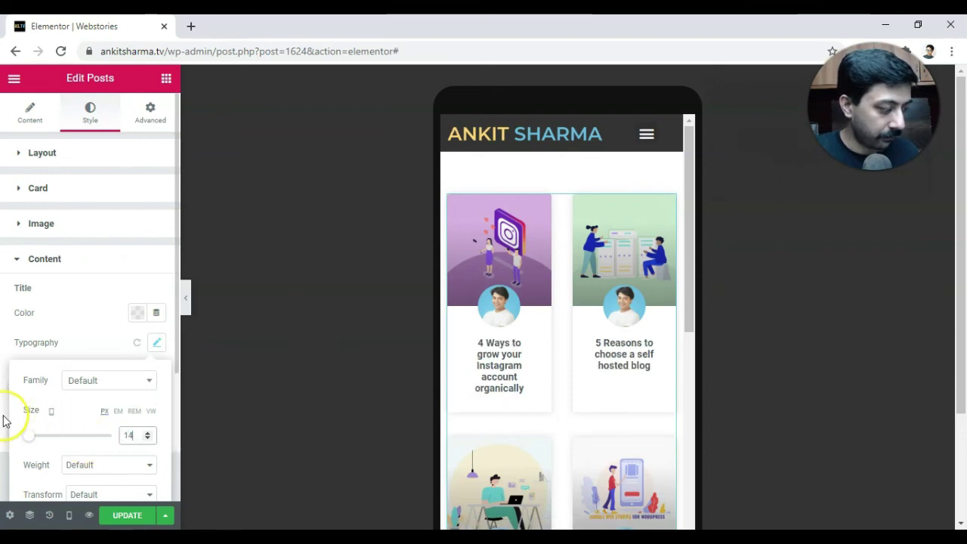
click(9, 416)
Set the title spacing to 13 and the second content spacing to 12
drag(15, 394, 28, 393)
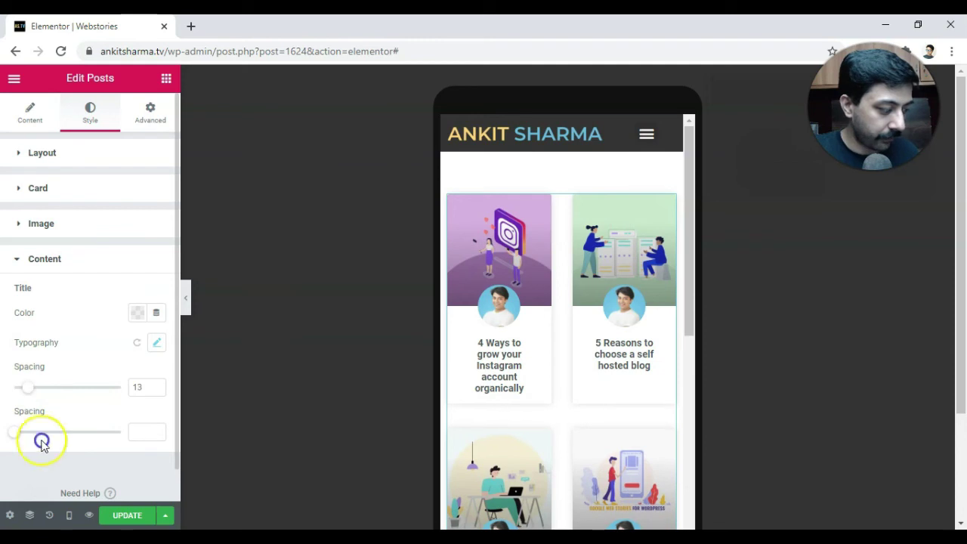
drag(15, 437, 26, 442)
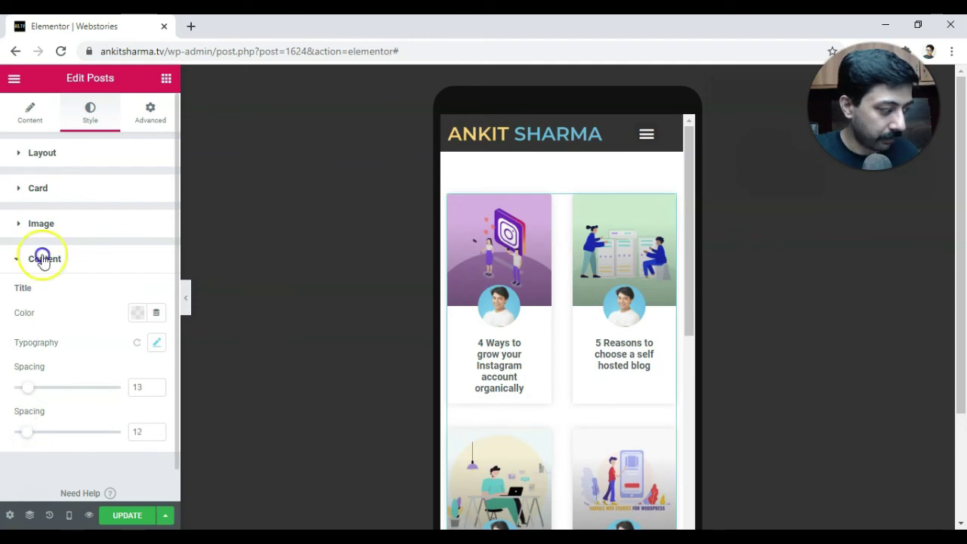
Set the card image spacing to 9 and the avatar size to 26
click(50, 230)
drag(35, 274, 22, 277)
drag(20, 408, 15, 408)
click(134, 410)
text(10)
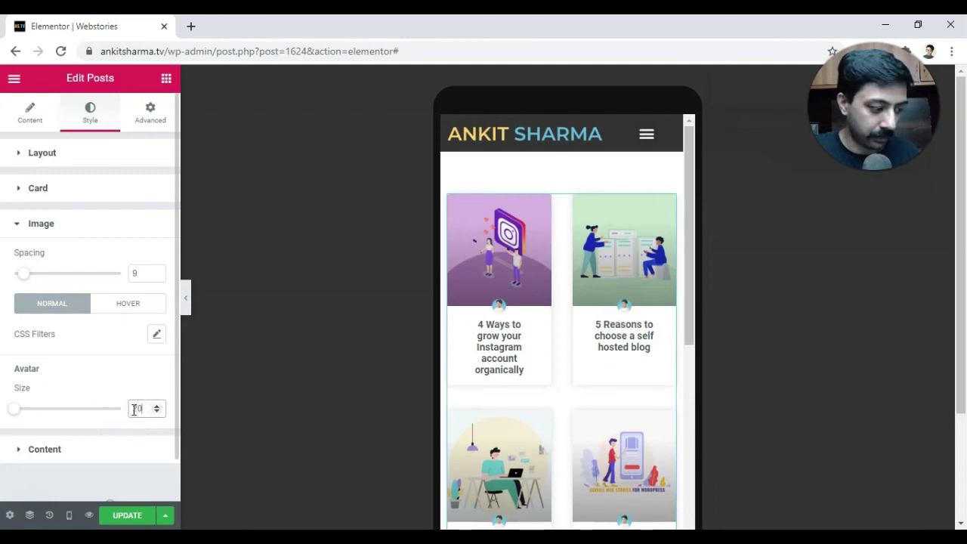
key(BackSpace)
text(5)
key(Up)
key(Up)
key(Up)
key(Up)
key(Up)
key(Up)
key(Up)
key(Up)
key(Up)
key(Up)
key(Up)
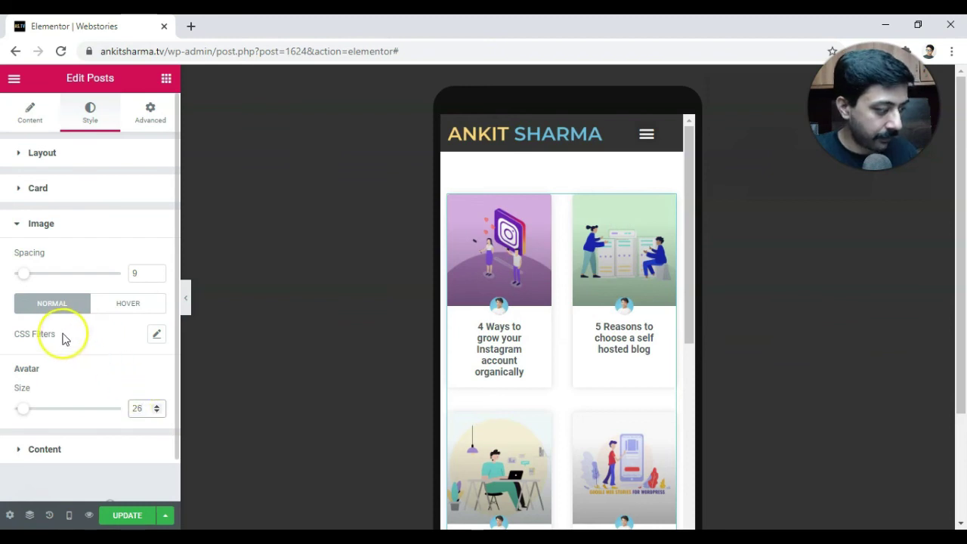
Set the story cards' horizontal padding to 4
click(28, 194)
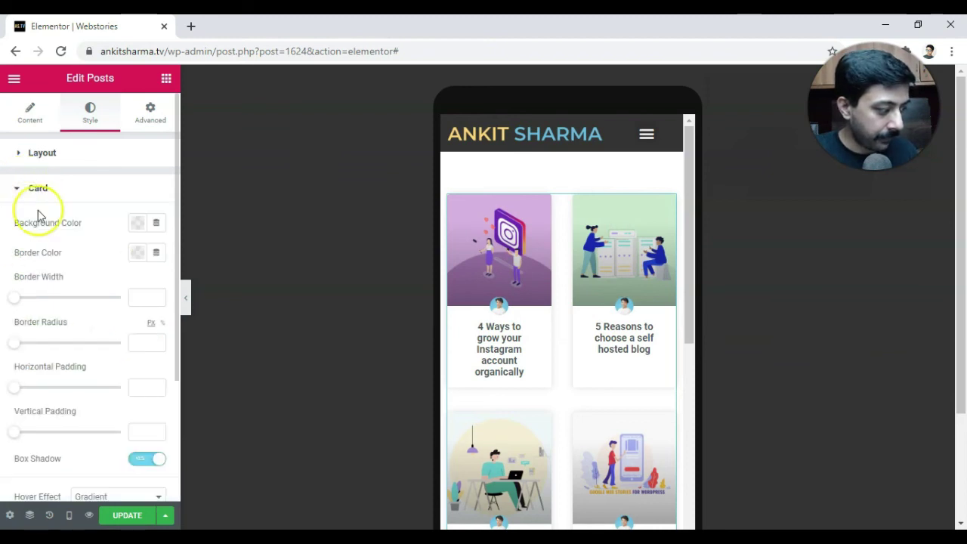
drag(14, 392, 23, 392)
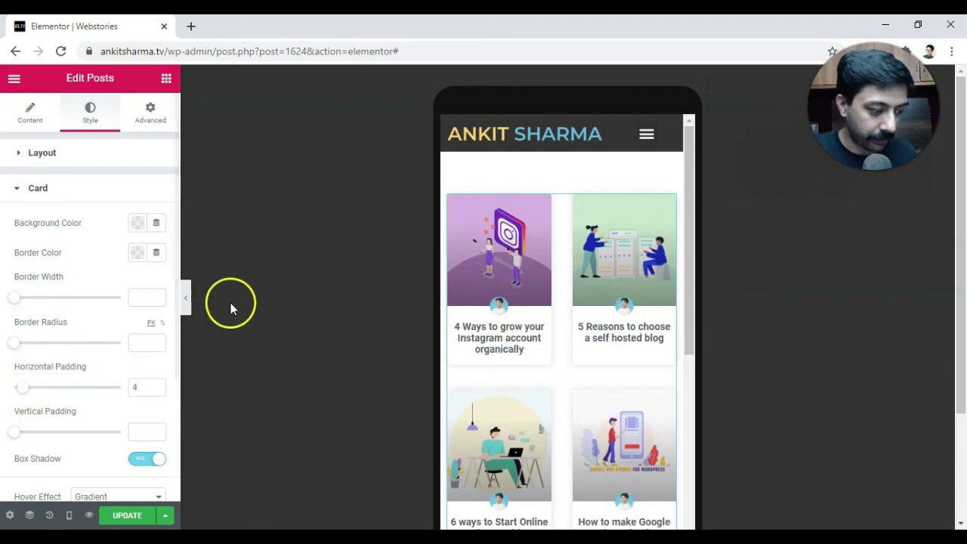
click(38, 188)
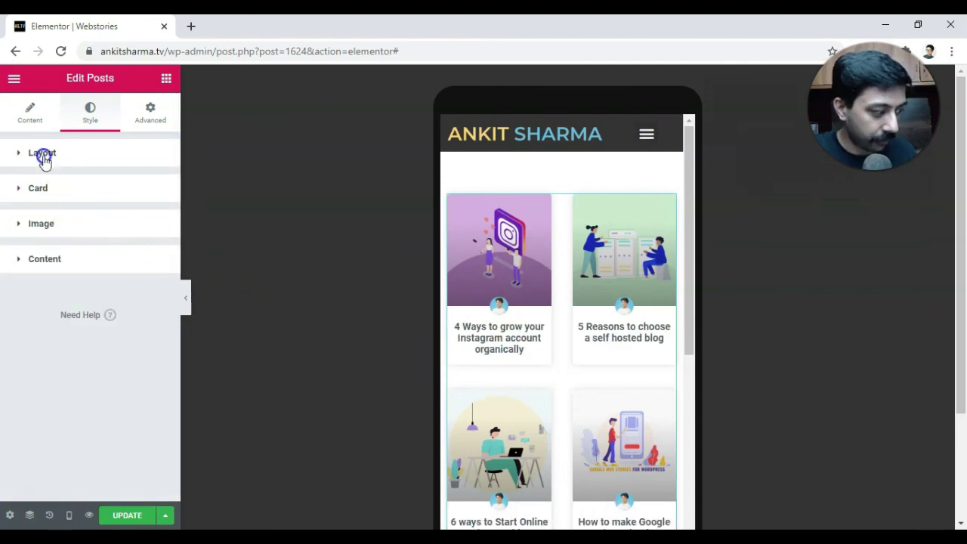
Switch to the desktop preview and set the story cards' border radius to 10 px
click(38, 188)
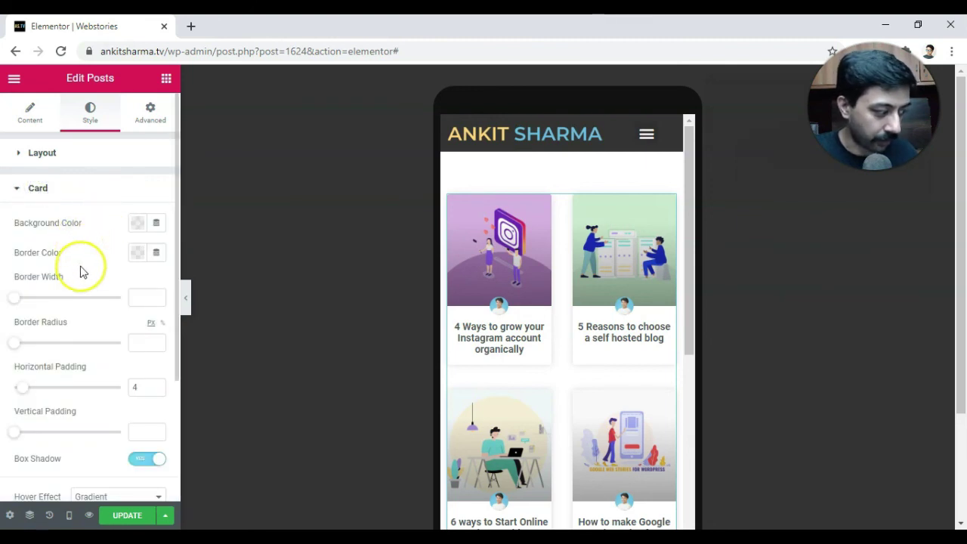
click(68, 516)
click(55, 423)
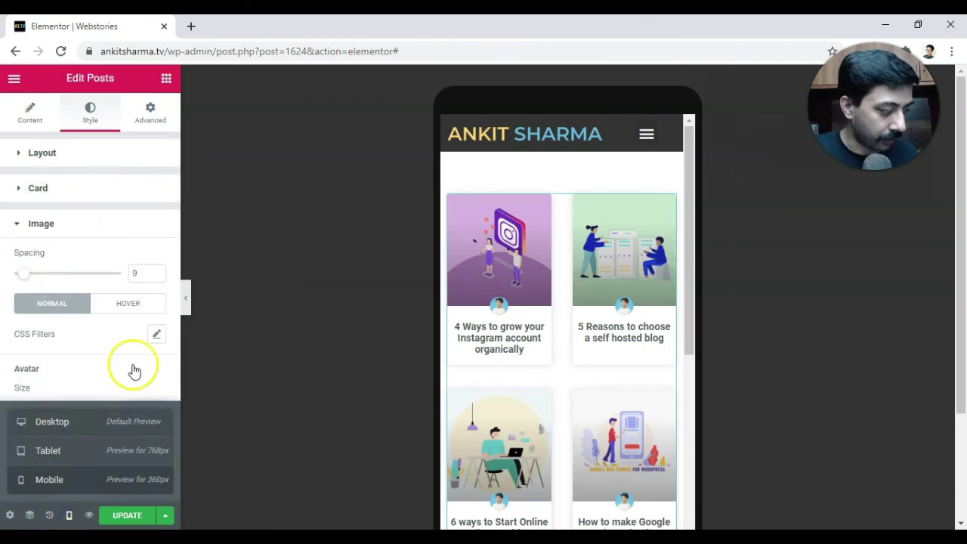
click(140, 342)
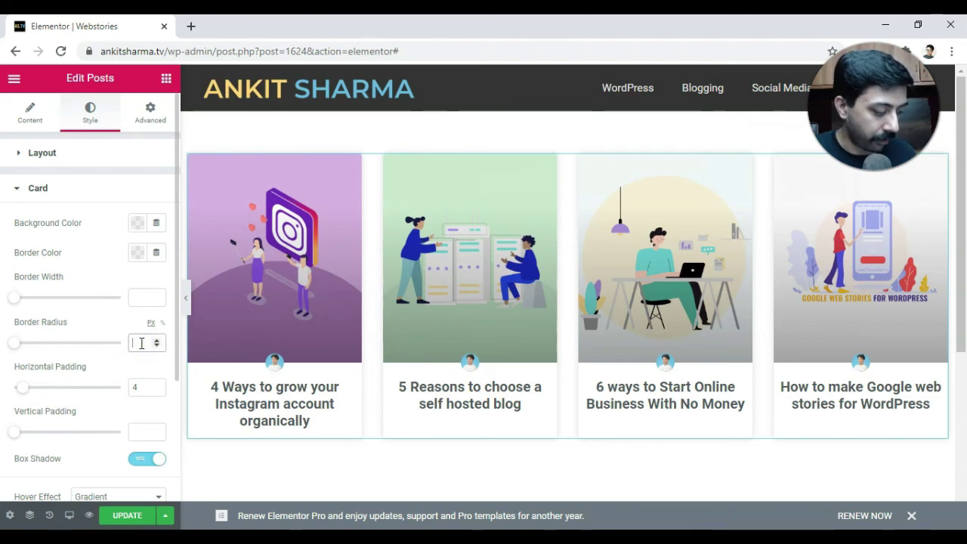
text(10)
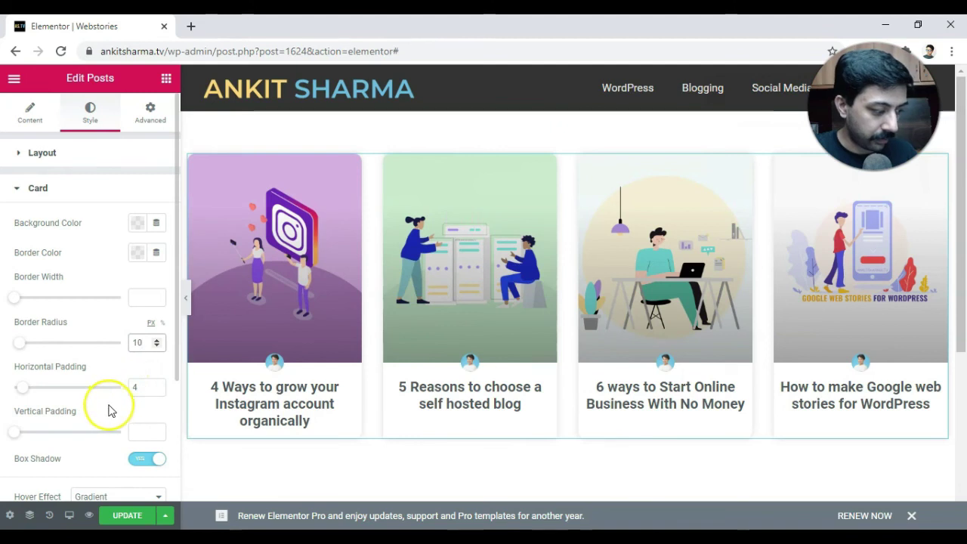
Update the page and open the "5 Reasons to choose a self hosted blog" story from the live Webstories page in the incognito window
click(130, 517)
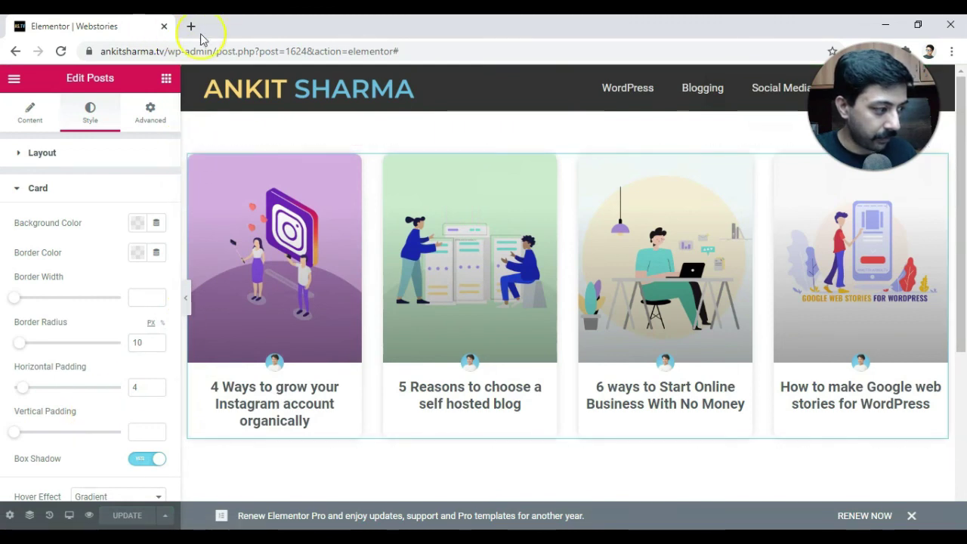
key(alt+Tab)
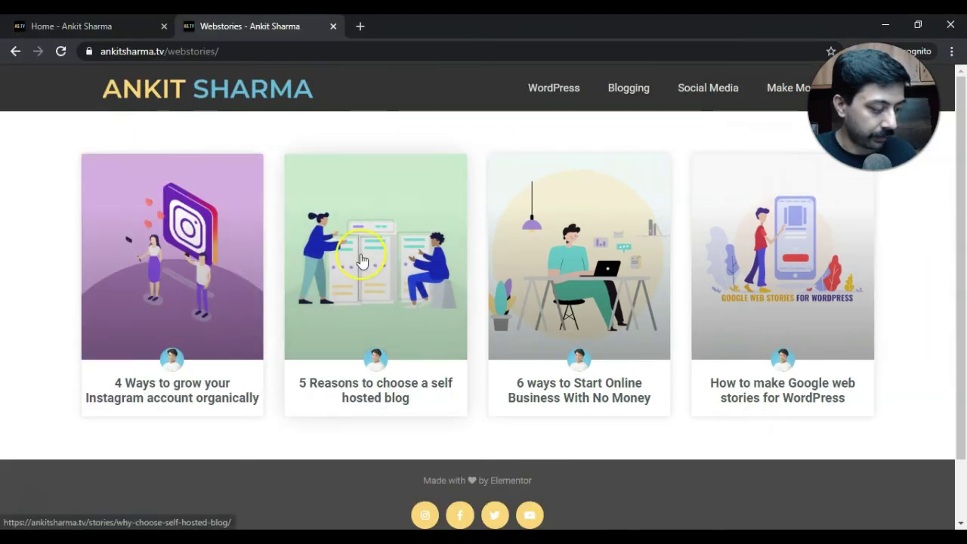
click(362, 260)
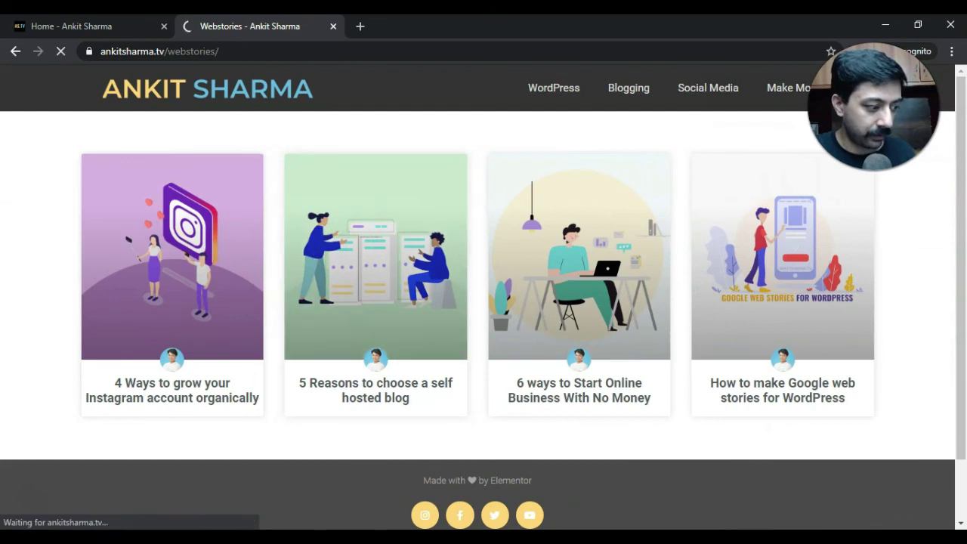